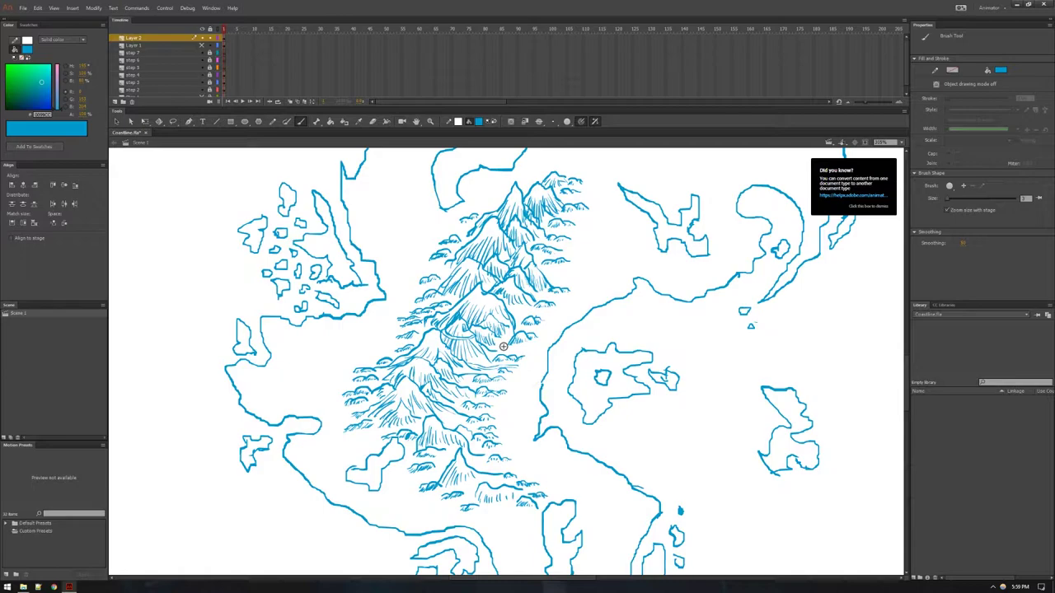
{"action": "scroll", "coordinate": [549, 280], "scroll_direction": "down", "scroll_amount": 1}
{"action": "scroll", "coordinate": [504, 318], "scroll_direction": "up", "scroll_amount": 2}
{"action": "scroll", "coordinate": [390, 334], "scroll_direction": "up", "scroll_amount": 5}
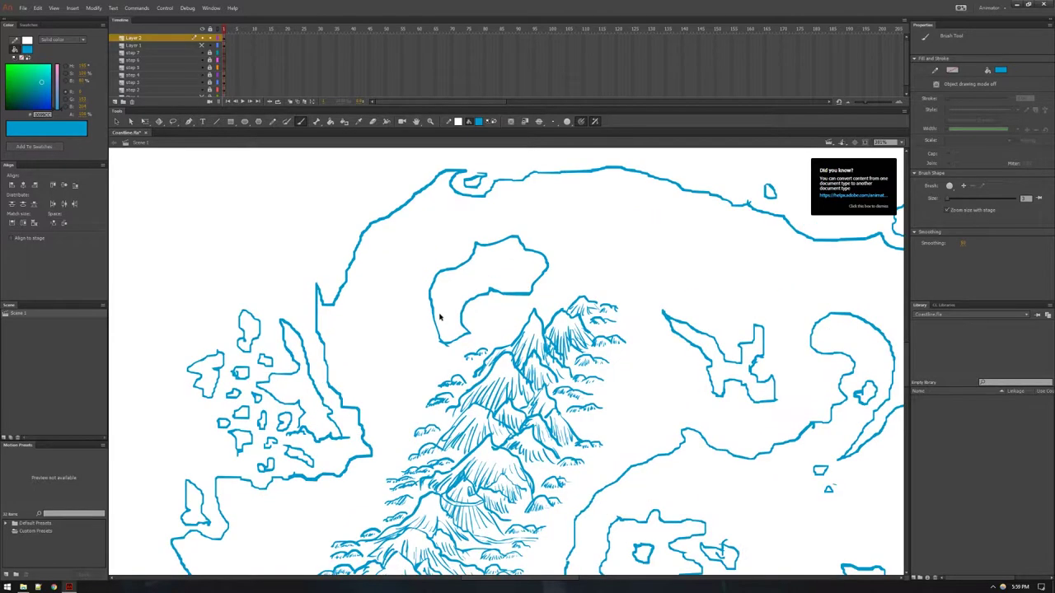
{"action": "scroll", "coordinate": [434, 328], "scroll_direction": "up", "scroll_amount": 3}
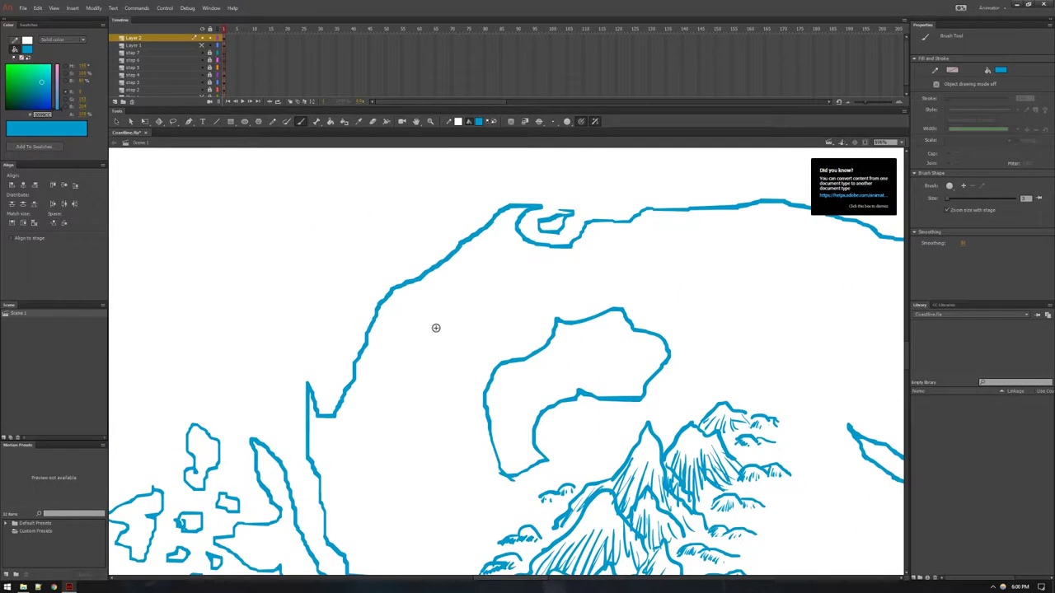
{"action": "scroll", "coordinate": [442, 335], "scroll_direction": "down", "scroll_amount": 6}
{"action": "scroll", "coordinate": [462, 341], "scroll_direction": "up", "scroll_amount": 3}
{"action": "scroll", "coordinate": [494, 359], "scroll_direction": "down", "scroll_amount": 3}
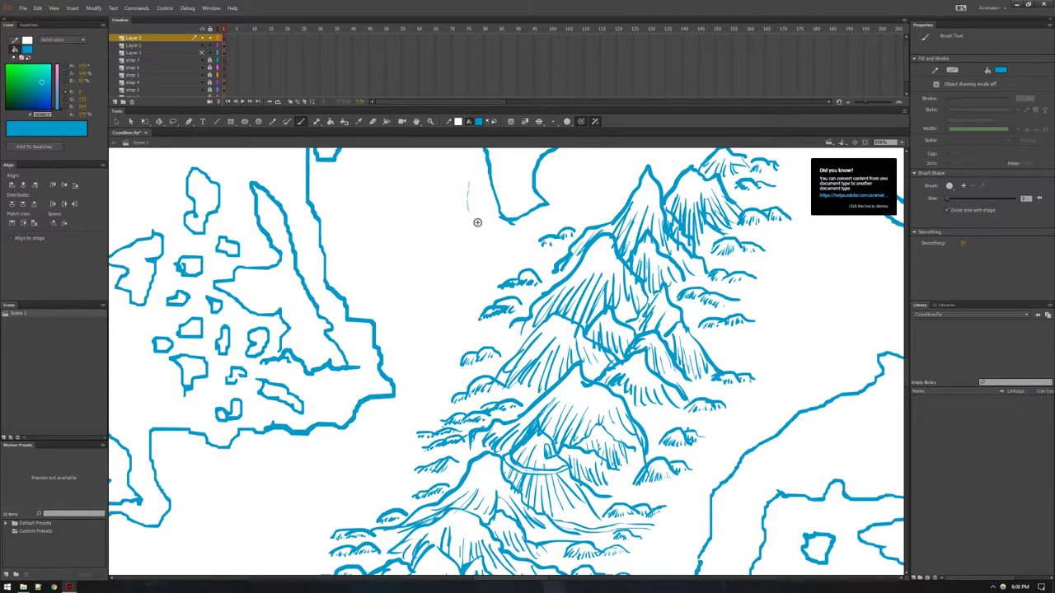
{"action": "mouse_move", "coordinate": [469, 180]}
{"action": "left_mouse_down"}
{"action": "mouse_move", "coordinate": [478, 227]}
{"action": "mouse_move", "coordinate": [480, 244]}
{"action": "mouse_move", "coordinate": [453, 277]}
{"action": "mouse_move", "coordinate": [486, 270]}
{"action": "left_mouse_up"}
{"action": "key", "text": "ctrl+z"}
{"action": "key", "text": "ctrl+z"}
Step: Outline four forest areas with thin freehand brush loops: three west and northwest of the mountain range, one north of the angular eastern shape
{"action": "mouse_move", "coordinate": [446, 157]}
{"action": "left_mouse_down"}
{"action": "mouse_move", "coordinate": [446, 197]}
{"action": "mouse_move", "coordinate": [489, 245]}
{"action": "mouse_move", "coordinate": [447, 275]}
{"action": "mouse_move", "coordinate": [387, 291]}
{"action": "mouse_move", "coordinate": [338, 257]}
{"action": "mouse_move", "coordinate": [328, 236]}
{"action": "mouse_move", "coordinate": [337, 209]}
{"action": "mouse_move", "coordinate": [363, 190]}
{"action": "mouse_move", "coordinate": [353, 174]}
{"action": "mouse_move", "coordinate": [362, 149]}
{"action": "mouse_move", "coordinate": [377, 147]}
{"action": "mouse_move", "coordinate": [398, 171]}
{"action": "mouse_move", "coordinate": [428, 170]}
{"action": "mouse_move", "coordinate": [445, 155]}
{"action": "mouse_move", "coordinate": [460, 166]}
{"action": "mouse_move", "coordinate": [451, 187]}
{"action": "mouse_move", "coordinate": [462, 173]}
{"action": "mouse_move", "coordinate": [447, 148]}
{"action": "mouse_move", "coordinate": [420, 190]}
{"action": "left_mouse_up"}
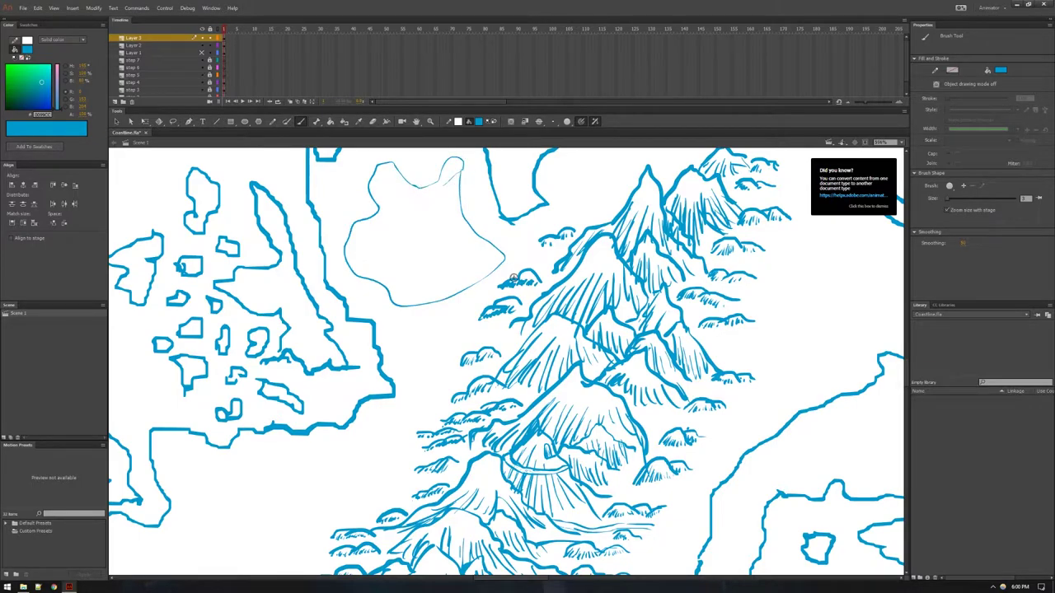
{"action": "left_click_drag", "start_coordinate": [549, 225], "coordinate": [405, 351]}
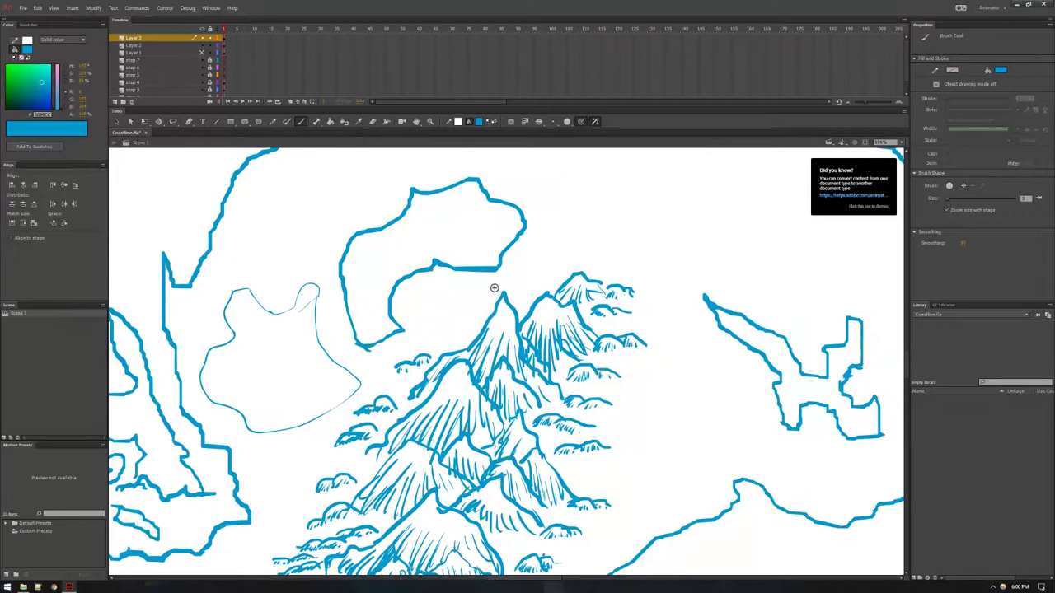
{"action": "mouse_move", "coordinate": [484, 280]}
{"action": "left_mouse_down"}
{"action": "mouse_move", "coordinate": [423, 267]}
{"action": "mouse_move", "coordinate": [399, 285]}
{"action": "mouse_move", "coordinate": [394, 307]}
{"action": "mouse_move", "coordinate": [410, 317]}
{"action": "mouse_move", "coordinate": [410, 334]}
{"action": "mouse_move", "coordinate": [445, 324]}
{"action": "mouse_move", "coordinate": [490, 281]}
{"action": "left_mouse_up"}
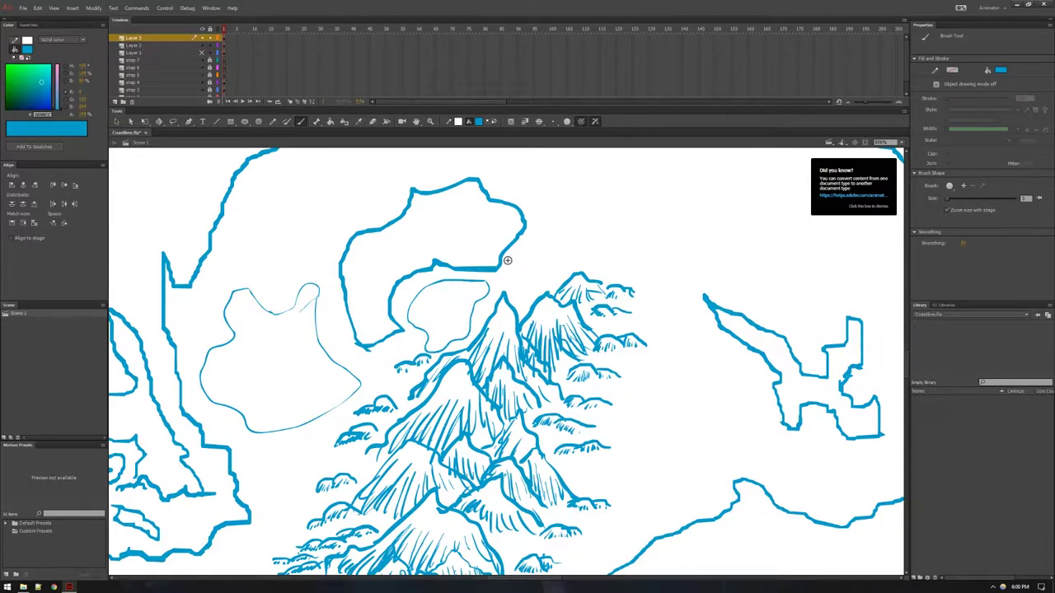
{"action": "scroll", "coordinate": [507, 260], "scroll_direction": "up", "scroll_amount": 3}
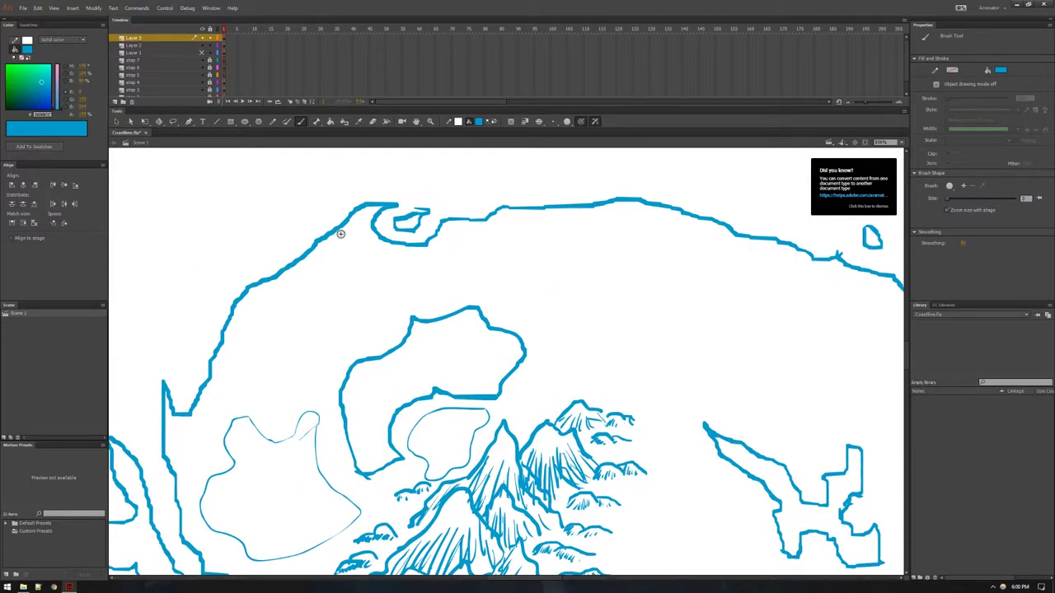
{"action": "mouse_move", "coordinate": [352, 241]}
{"action": "left_mouse_down"}
{"action": "mouse_move", "coordinate": [277, 280]}
{"action": "mouse_move", "coordinate": [259, 319]}
{"action": "mouse_move", "coordinate": [270, 345]}
{"action": "mouse_move", "coordinate": [360, 318]}
{"action": "mouse_move", "coordinate": [389, 275]}
{"action": "mouse_move", "coordinate": [402, 285]}
{"action": "mouse_move", "coordinate": [412, 278]}
{"action": "mouse_move", "coordinate": [404, 252]}
{"action": "mouse_move", "coordinate": [356, 235]}
{"action": "left_mouse_up"}
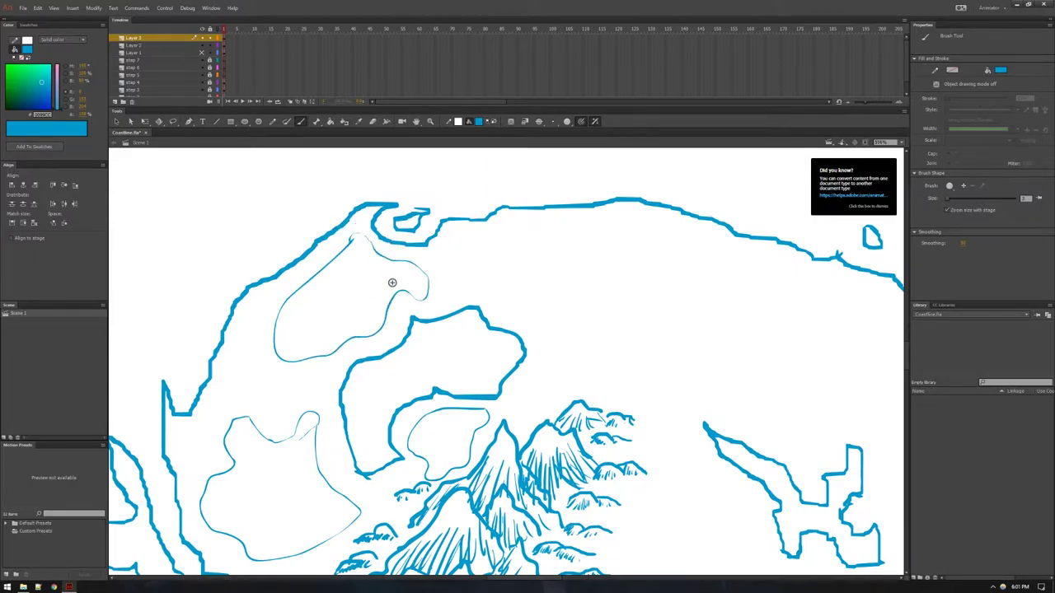
{"action": "left_click_drag", "start_coordinate": [793, 470], "coordinate": [748, 432]}
{"action": "mouse_move", "coordinate": [709, 418]}
{"action": "left_mouse_down"}
{"action": "mouse_move", "coordinate": [660, 379]}
{"action": "mouse_move", "coordinate": [663, 306]}
{"action": "mouse_move", "coordinate": [704, 285]}
{"action": "mouse_move", "coordinate": [735, 306]}
{"action": "mouse_move", "coordinate": [807, 322]}
{"action": "mouse_move", "coordinate": [828, 349]}
{"action": "mouse_move", "coordinate": [826, 378]}
{"action": "mouse_move", "coordinate": [816, 430]}
{"action": "mouse_move", "coordinate": [785, 451]}
{"action": "left_mouse_up"}
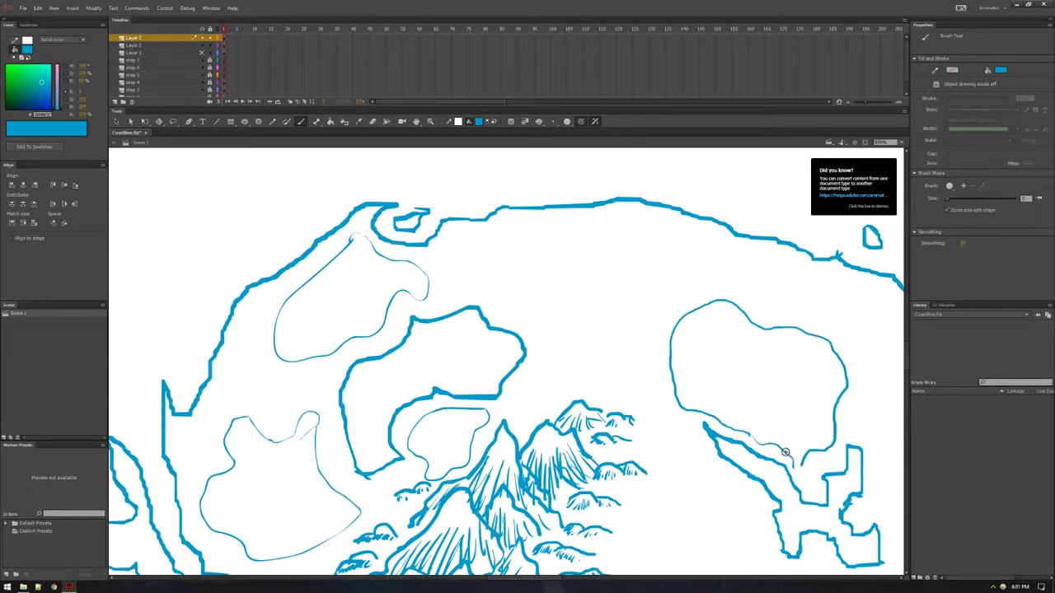
Step: Examine the new forest outlines against the surrounding coastline and mountain range
{"action": "scroll", "coordinate": [735, 236], "scroll_direction": "down", "scroll_amount": 5}
{"action": "scroll", "coordinate": [735, 236], "scroll_direction": "up", "scroll_amount": 5}
{"action": "left_click_drag", "start_coordinate": [792, 295], "coordinate": [687, 235]}
{"action": "scroll", "coordinate": [689, 290], "scroll_direction": "down", "scroll_amount": 4}
{"action": "scroll", "coordinate": [702, 341], "scroll_direction": "down", "scroll_amount": 3}
{"action": "left_click_drag", "start_coordinate": [613, 206], "coordinate": [565, 322]}
{"action": "scroll", "coordinate": [613, 309], "scroll_direction": "up", "scroll_amount": 2}
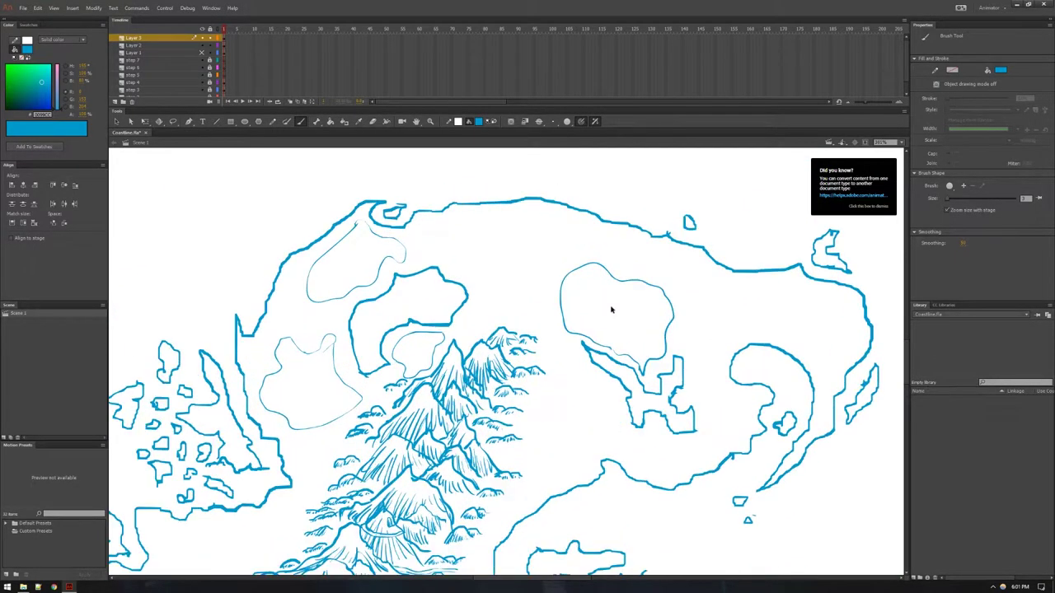
{"action": "scroll", "coordinate": [611, 309], "scroll_direction": "up", "scroll_amount": 1}
Step: Add a new layer above the forest outlines and make the Brush tool active for drawing trees
{"action": "left_click", "coordinate": [116, 121]}
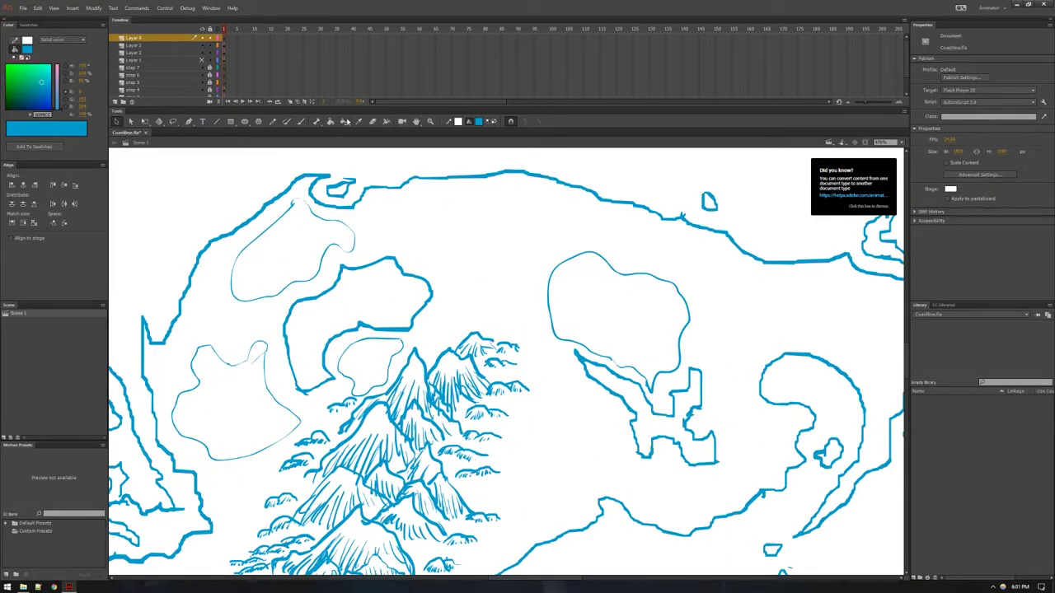
{"action": "left_click", "coordinate": [300, 121]}
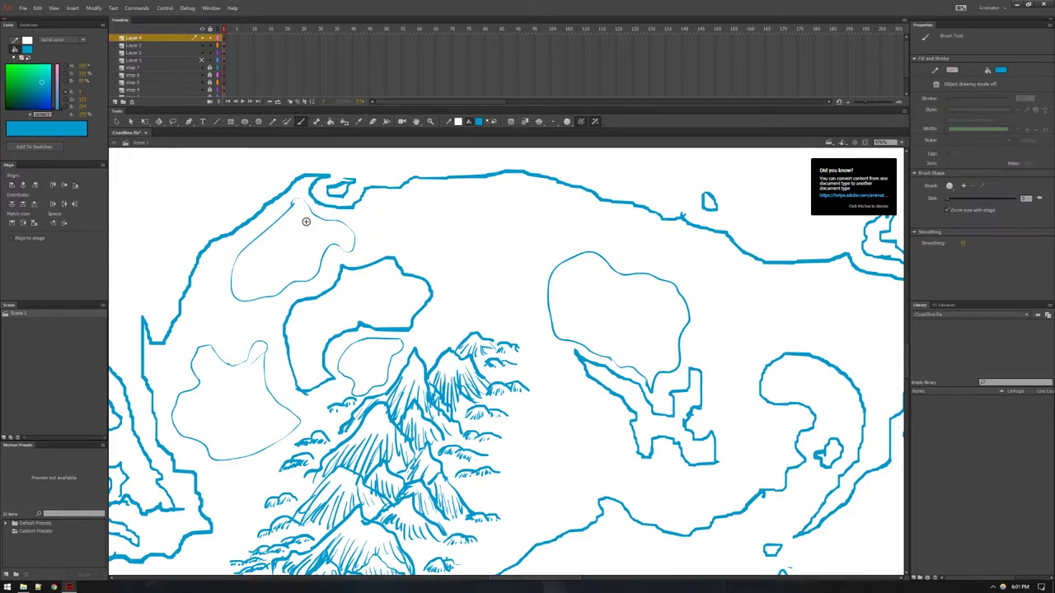
{"action": "left_click_drag", "start_coordinate": [131, 379], "coordinate": [393, 463]}
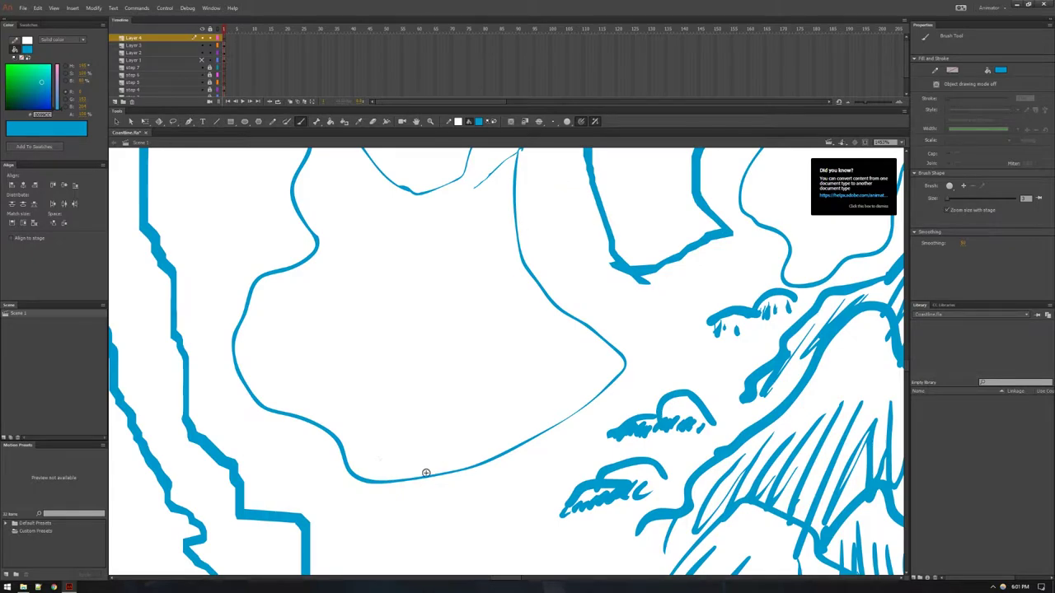
Step: Try drawing large cone-shaped trees along the southern edge of the forest outline west of the mountains
{"action": "mouse_move", "coordinate": [363, 436]}
{"action": "left_mouse_down"}
{"action": "mouse_move", "coordinate": [404, 409]}
{"action": "mouse_move", "coordinate": [380, 356]}
{"action": "mouse_move", "coordinate": [363, 361]}
{"action": "mouse_move", "coordinate": [359, 422]}
{"action": "mouse_move", "coordinate": [408, 484]}
{"action": "left_mouse_up"}
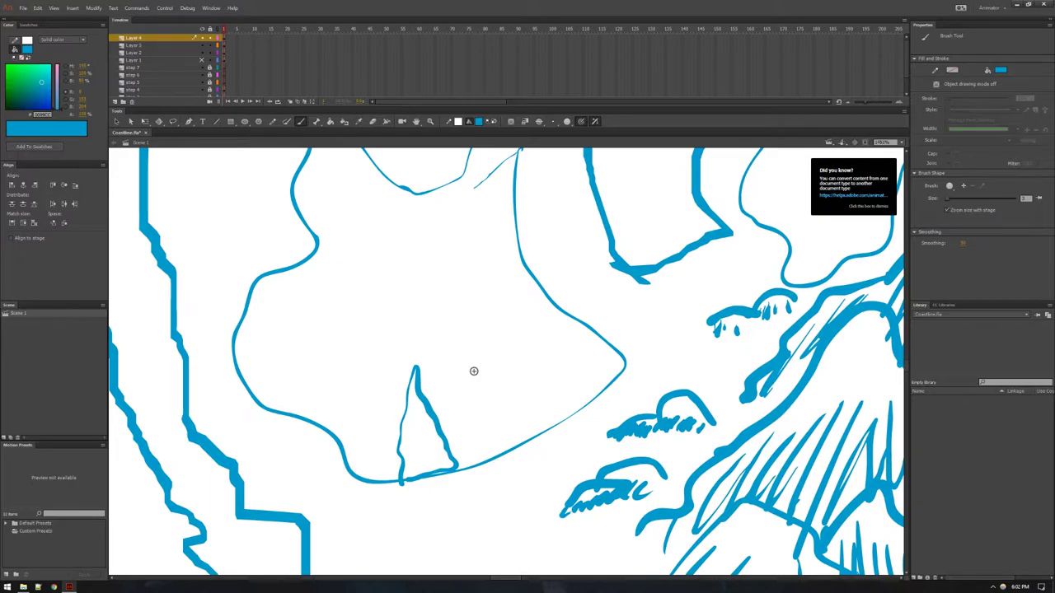
{"action": "mouse_move", "coordinate": [341, 450]}
{"action": "left_mouse_down"}
{"action": "mouse_move", "coordinate": [364, 451]}
{"action": "mouse_move", "coordinate": [378, 416]}
{"action": "mouse_move", "coordinate": [356, 355]}
{"action": "mouse_move", "coordinate": [346, 414]}
{"action": "left_mouse_up"}
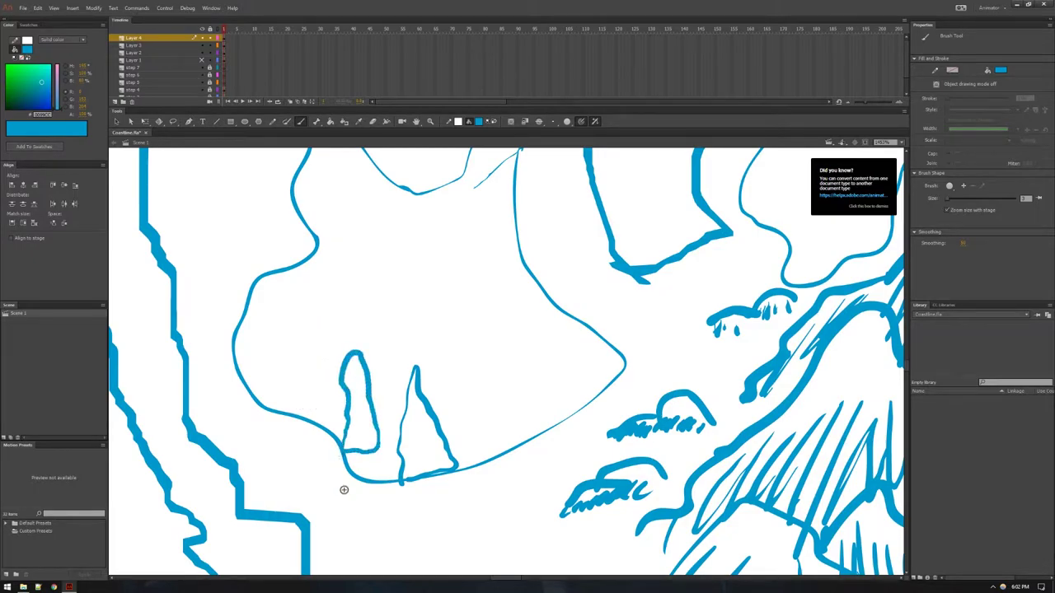
{"action": "key", "text": "ctrl+z"}
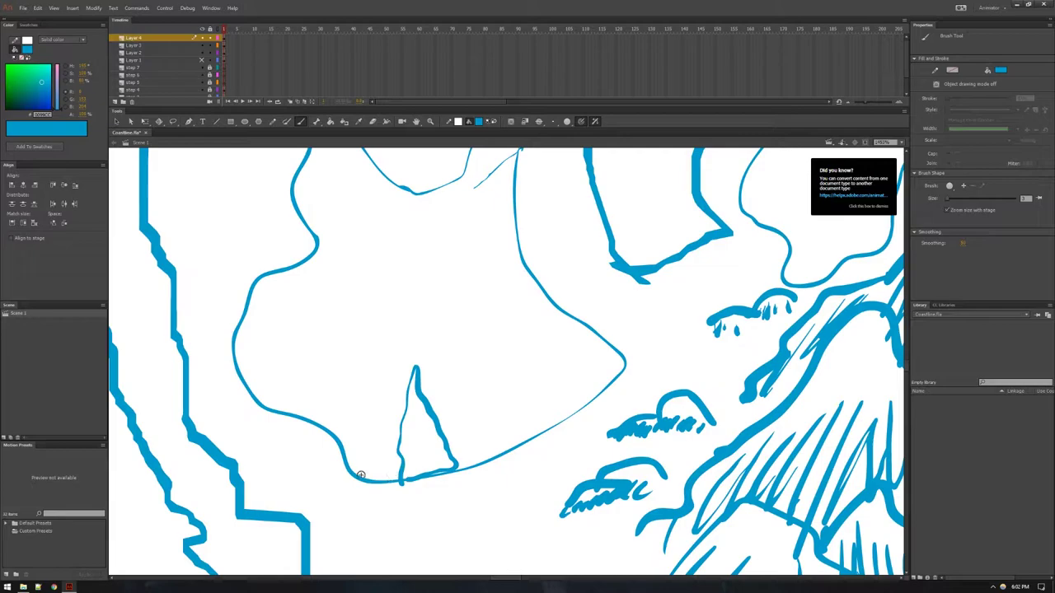
{"action": "mouse_move", "coordinate": [345, 485]}
{"action": "left_mouse_down"}
{"action": "mouse_move", "coordinate": [372, 485]}
{"action": "mouse_move", "coordinate": [388, 450]}
{"action": "mouse_move", "coordinate": [372, 363]}
{"action": "mouse_move", "coordinate": [342, 486]}
{"action": "left_mouse_up"}
{"action": "mouse_move", "coordinate": [355, 438]}
{"action": "left_mouse_down"}
{"action": "mouse_move", "coordinate": [372, 394]}
{"action": "mouse_move", "coordinate": [356, 411]}
{"action": "left_mouse_up"}
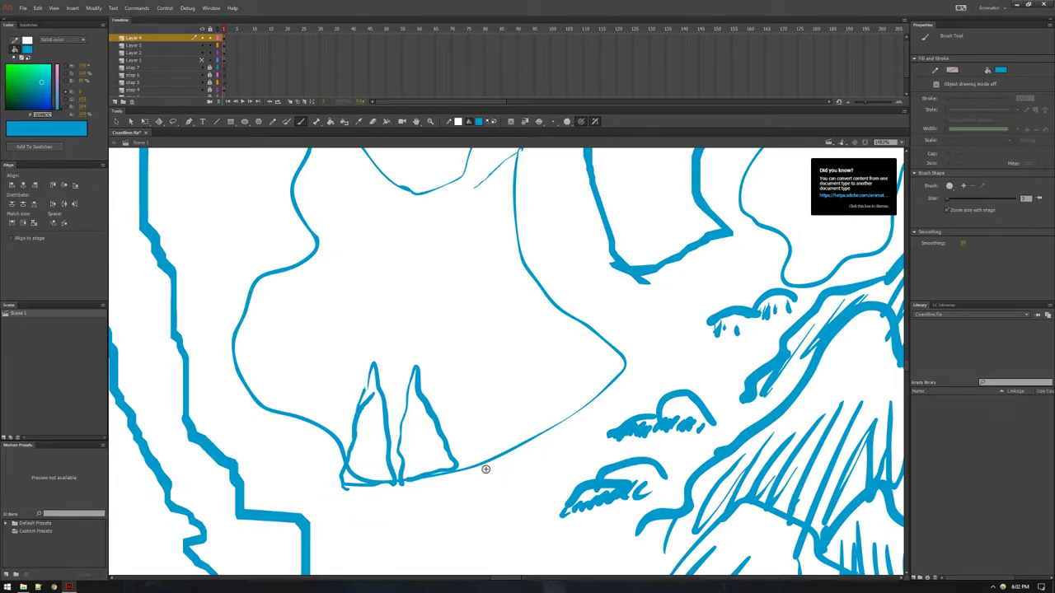
{"action": "mouse_move", "coordinate": [447, 436]}
{"action": "left_mouse_down"}
{"action": "mouse_move", "coordinate": [448, 387]}
{"action": "mouse_move", "coordinate": [462, 374]}
{"action": "mouse_move", "coordinate": [432, 295]}
{"action": "mouse_move", "coordinate": [410, 389]}
{"action": "mouse_move", "coordinate": [452, 437]}
{"action": "left_mouse_up"}
{"action": "mouse_move", "coordinate": [531, 412]}
{"action": "left_mouse_down"}
{"action": "mouse_move", "coordinate": [583, 407]}
{"action": "mouse_move", "coordinate": [554, 321]}
{"action": "mouse_move", "coordinate": [530, 414]}
{"action": "mouse_move", "coordinate": [517, 328]}
{"action": "mouse_move", "coordinate": [500, 404]}
{"action": "left_mouse_up"}
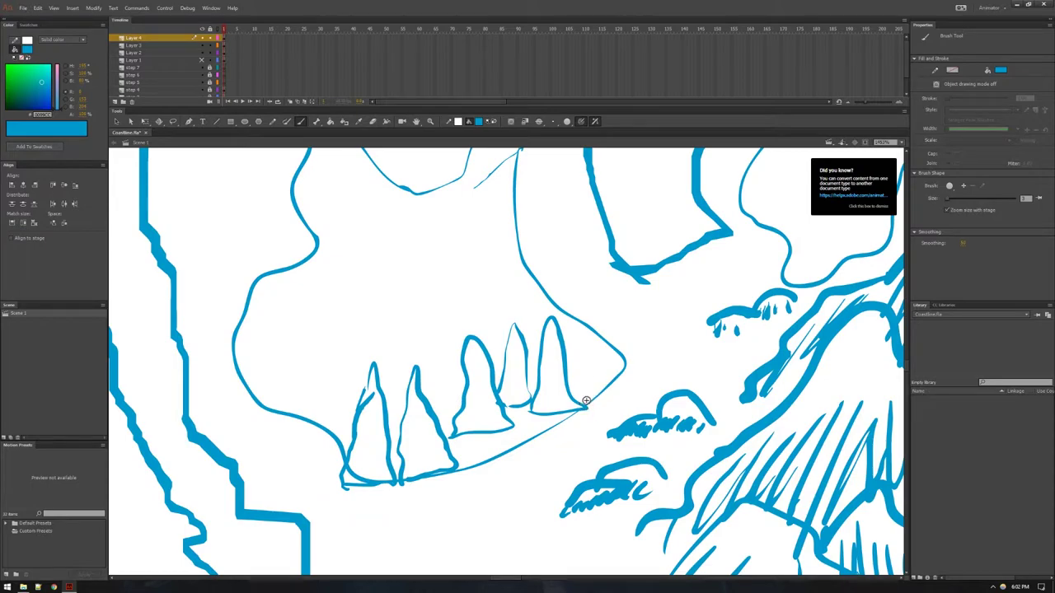
{"action": "mouse_move", "coordinate": [492, 465]}
{"action": "left_mouse_down"}
{"action": "mouse_move", "coordinate": [526, 451]}
{"action": "mouse_move", "coordinate": [517, 408]}
{"action": "mouse_move", "coordinate": [491, 466]}
{"action": "left_mouse_up"}
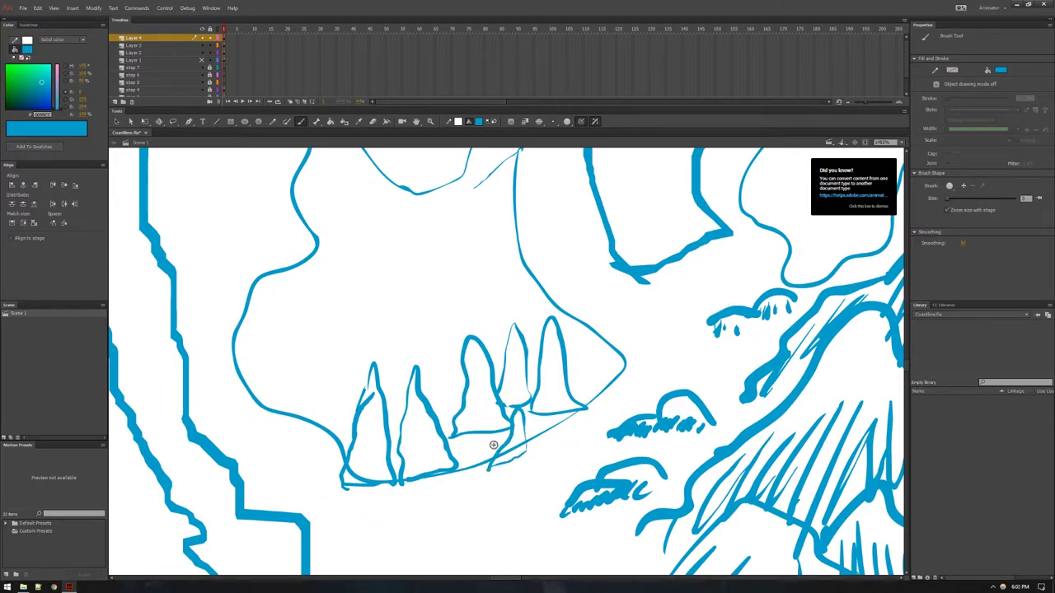
{"action": "mouse_move", "coordinate": [427, 393]}
{"action": "left_mouse_down"}
{"action": "mouse_move", "coordinate": [380, 351]}
{"action": "mouse_move", "coordinate": [405, 318]}
{"action": "mouse_move", "coordinate": [380, 257]}
{"action": "mouse_move", "coordinate": [382, 316]}
{"action": "mouse_move", "coordinate": [435, 393]}
{"action": "left_mouse_up"}
Step: Undo all the large tree strokes inside the western forest outline
{"action": "key", "text": "ctrl+z"}
{"action": "key", "text": "ctrl+z"}
{"action": "key", "text": "ctrl+z"}
{"action": "key", "text": "ctrl+z"}
{"action": "key", "text": "ctrl+z"}
{"action": "key", "text": "ctrl+z"}
{"action": "key", "text": "ctrl+z"}
{"action": "key", "text": "ctrl+z"}
{"action": "key", "text": "ctrl+z"}
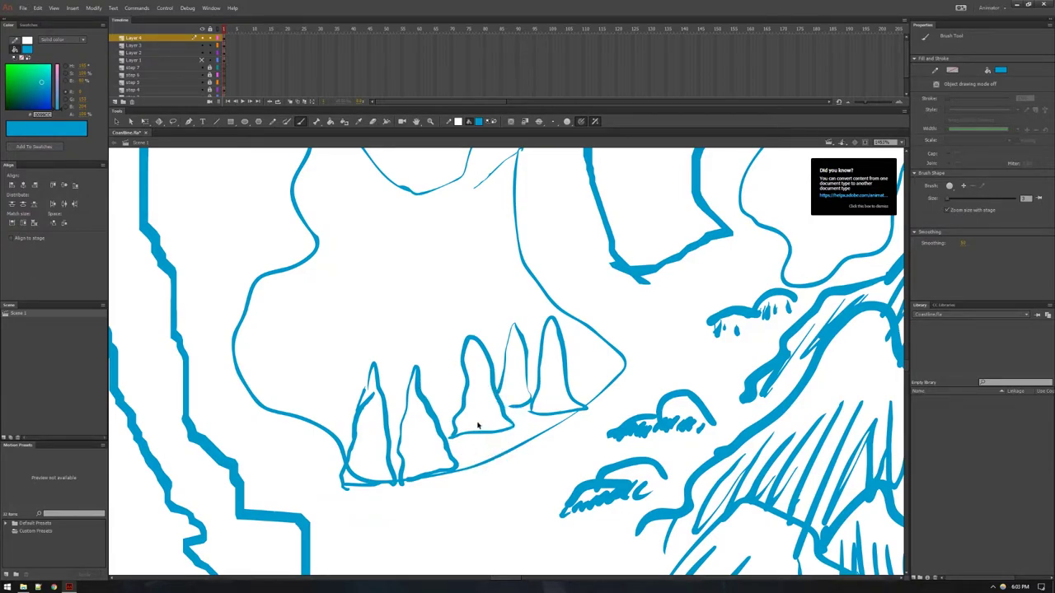
{"action": "key", "text": "ctrl+z"}
{"action": "key", "text": "ctrl+z"}
{"action": "key", "text": "ctrl+z"}
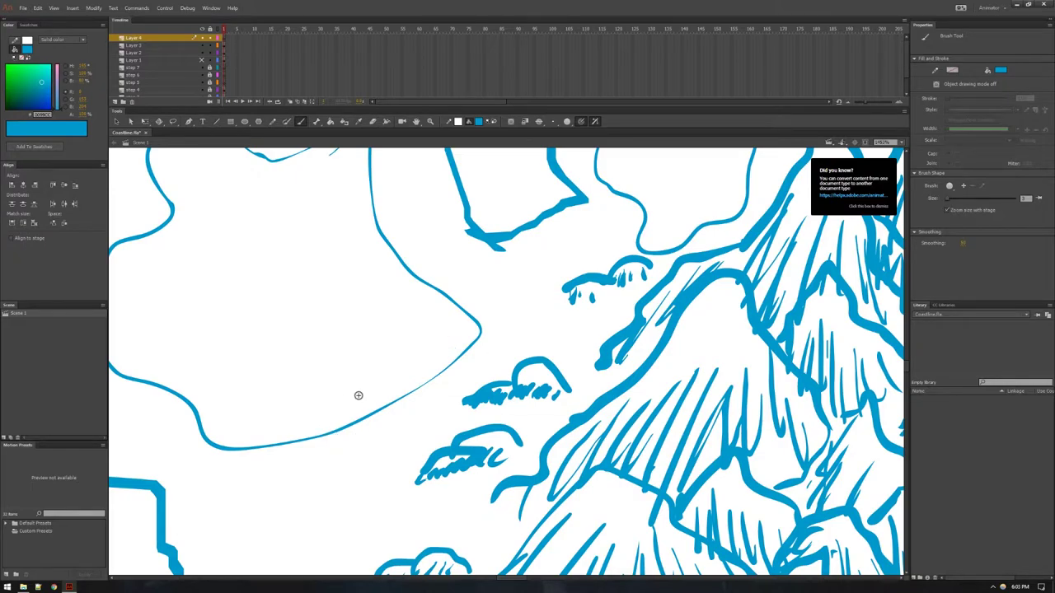
Step: Draw a cluster of six smaller pointed trees just inside the southern edge of the western forest outline
{"action": "mouse_move", "coordinate": [244, 442]}
{"action": "left_mouse_down"}
{"action": "mouse_move", "coordinate": [231, 441]}
{"action": "mouse_move", "coordinate": [263, 438]}
{"action": "mouse_move", "coordinate": [257, 412]}
{"action": "mouse_move", "coordinate": [244, 422]}
{"action": "mouse_move", "coordinate": [257, 414]}
{"action": "mouse_move", "coordinate": [264, 440]}
{"action": "mouse_move", "coordinate": [234, 441]}
{"action": "left_mouse_up"}
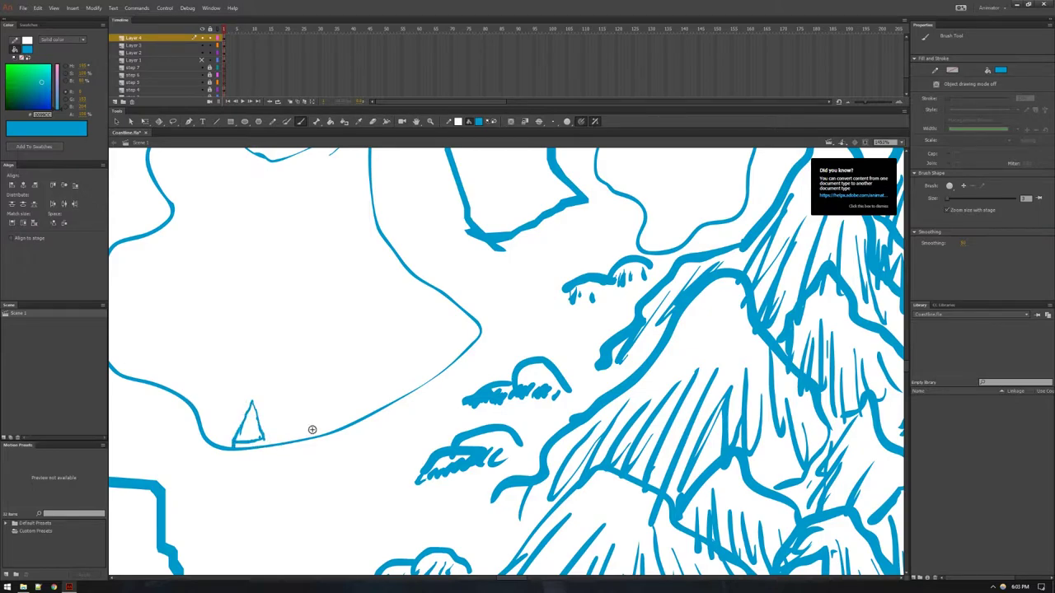
{"action": "mouse_move", "coordinate": [234, 443]}
{"action": "left_mouse_down"}
{"action": "mouse_move", "coordinate": [301, 435]}
{"action": "mouse_move", "coordinate": [243, 334]}
{"action": "mouse_move", "coordinate": [228, 393]}
{"action": "mouse_move", "coordinate": [268, 439]}
{"action": "mouse_move", "coordinate": [227, 381]}
{"action": "mouse_move", "coordinate": [274, 421]}
{"action": "left_mouse_up"}
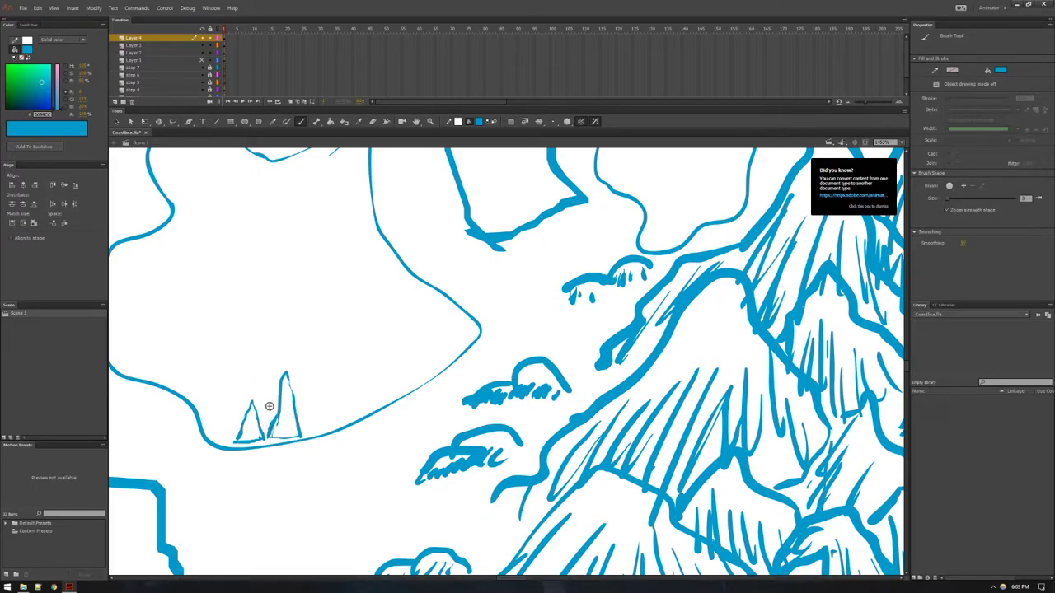
{"action": "mouse_move", "coordinate": [318, 407]}
{"action": "left_mouse_down"}
{"action": "mouse_move", "coordinate": [282, 326]}
{"action": "mouse_move", "coordinate": [279, 299]}
{"action": "mouse_move", "coordinate": [270, 357]}
{"action": "mouse_move", "coordinate": [314, 413]}
{"action": "left_mouse_up"}
{"action": "mouse_move", "coordinate": [322, 344]}
{"action": "left_mouse_down"}
{"action": "mouse_move", "coordinate": [337, 408]}
{"action": "mouse_move", "coordinate": [316, 402]}
{"action": "mouse_move", "coordinate": [292, 340]}
{"action": "mouse_move", "coordinate": [278, 411]}
{"action": "mouse_move", "coordinate": [263, 332]}
{"action": "mouse_move", "coordinate": [256, 416]}
{"action": "left_mouse_up"}
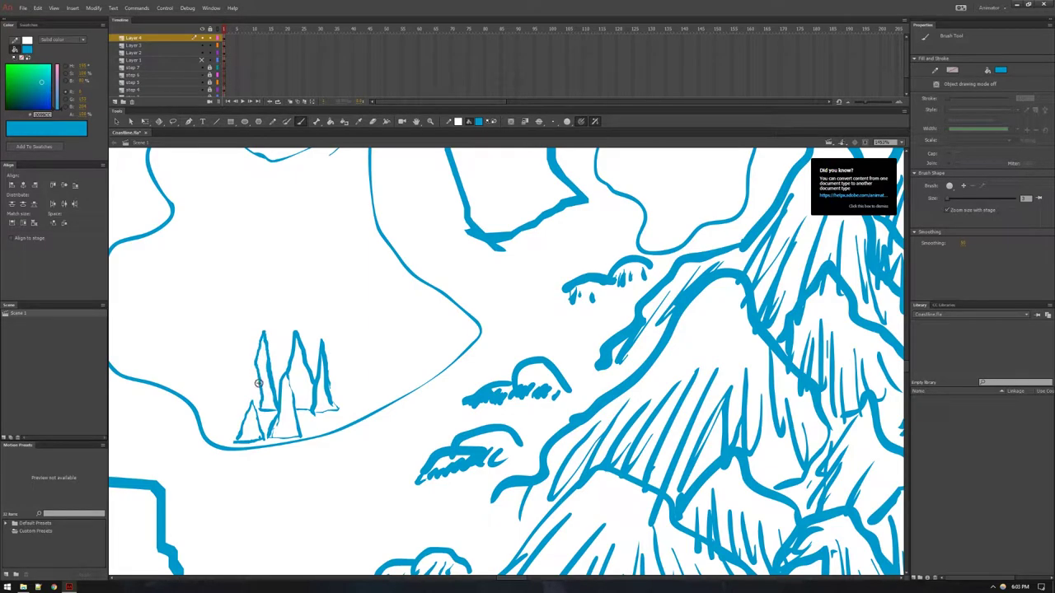
{"action": "mouse_move", "coordinate": [254, 368]}
{"action": "left_mouse_down"}
{"action": "mouse_move", "coordinate": [232, 413]}
{"action": "mouse_move", "coordinate": [241, 422]}
{"action": "mouse_move", "coordinate": [230, 417]}
{"action": "left_mouse_up"}
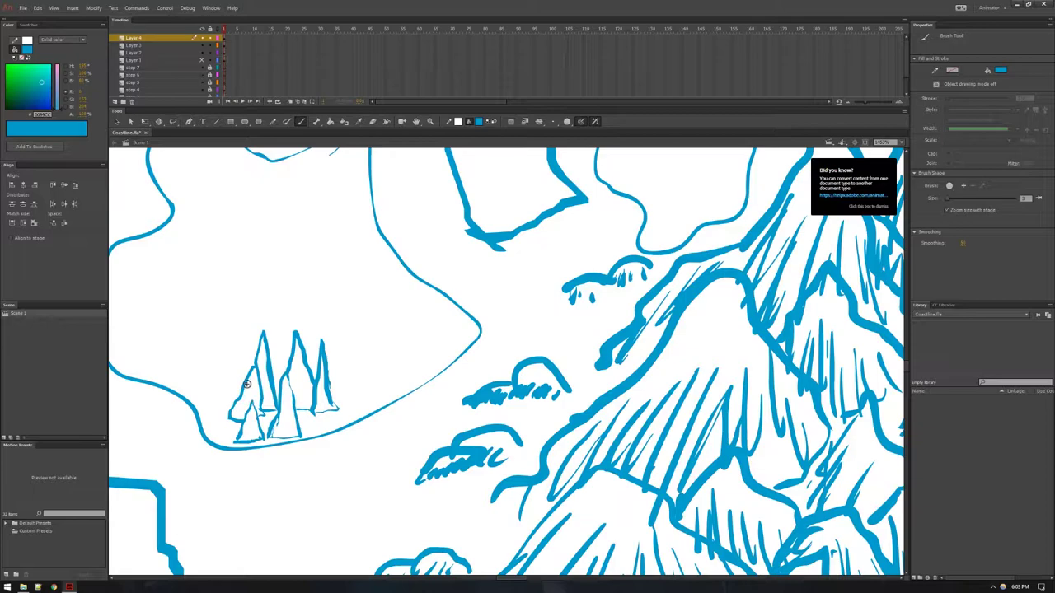
Step: Add three small pointed trees west of the first cluster, close to the outline's southwestern edge
{"action": "left_click_drag", "start_coordinate": [191, 393], "coordinate": [221, 391]}
{"action": "mouse_move", "coordinate": [208, 345]}
{"action": "left_mouse_down"}
{"action": "mouse_move", "coordinate": [218, 379]}
{"action": "mouse_move", "coordinate": [192, 392]}
{"action": "mouse_move", "coordinate": [231, 406]}
{"action": "left_mouse_up"}
{"action": "left_click_drag", "start_coordinate": [225, 354], "coordinate": [233, 395]}
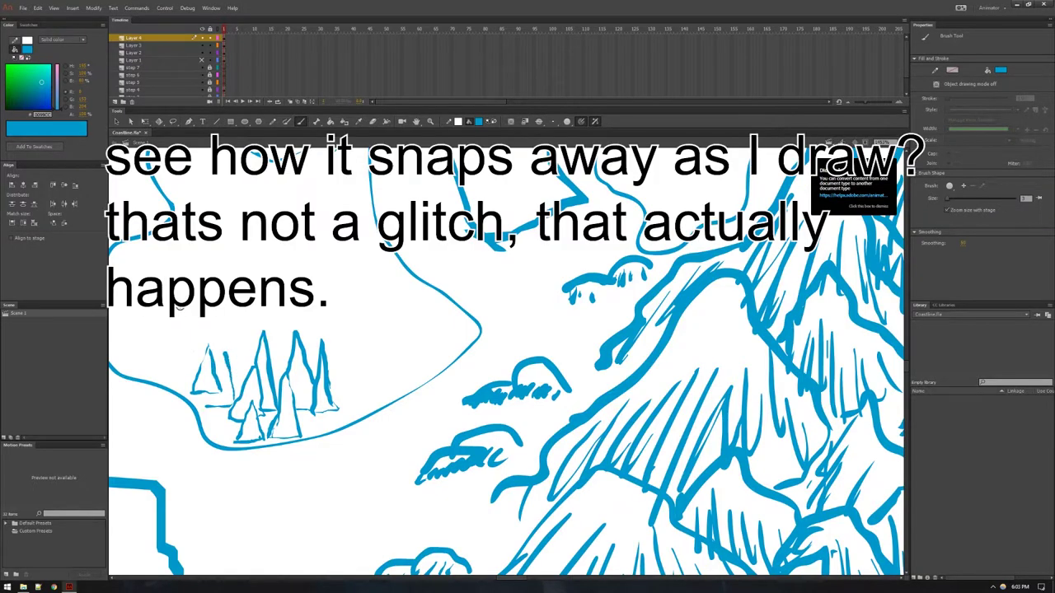
{"action": "left_click_drag", "start_coordinate": [207, 442], "coordinate": [217, 423]}
{"action": "left_click", "coordinate": [218, 414]}
{"action": "left_click_drag", "start_coordinate": [232, 448], "coordinate": [218, 447]}
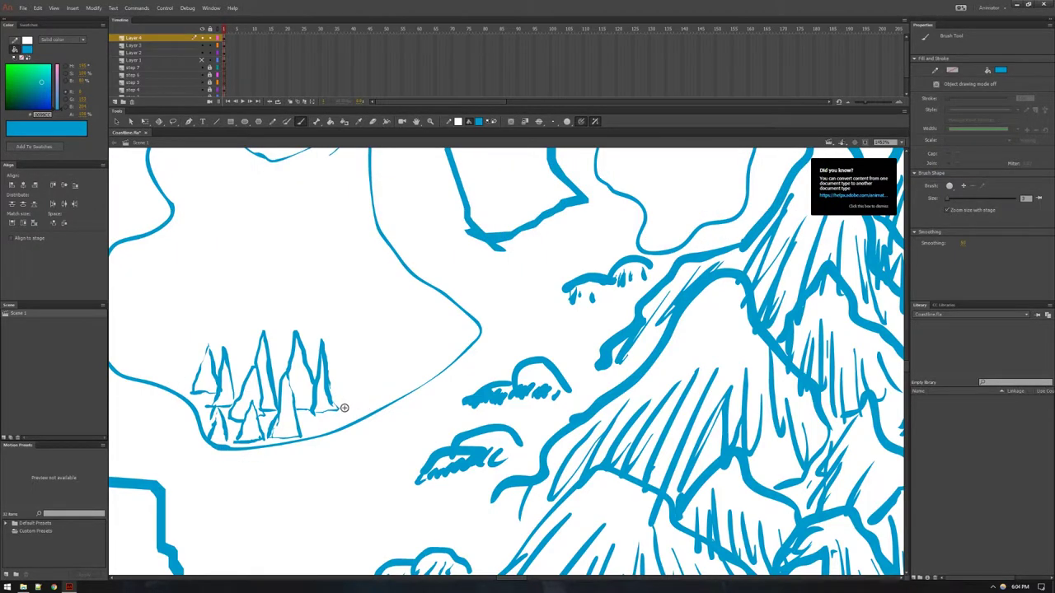
Step: Extend the trees eastward along the outline's lower edge and add one standing behind the cluster
{"action": "left_click_drag", "start_coordinate": [360, 342], "coordinate": [352, 408]}
{"action": "mouse_move", "coordinate": [361, 342]}
{"action": "left_mouse_down"}
{"action": "mouse_move", "coordinate": [375, 405]}
{"action": "mouse_move", "coordinate": [334, 389]}
{"action": "mouse_move", "coordinate": [339, 338]}
{"action": "mouse_move", "coordinate": [350, 337]}
{"action": "mouse_move", "coordinate": [353, 360]}
{"action": "left_mouse_up"}
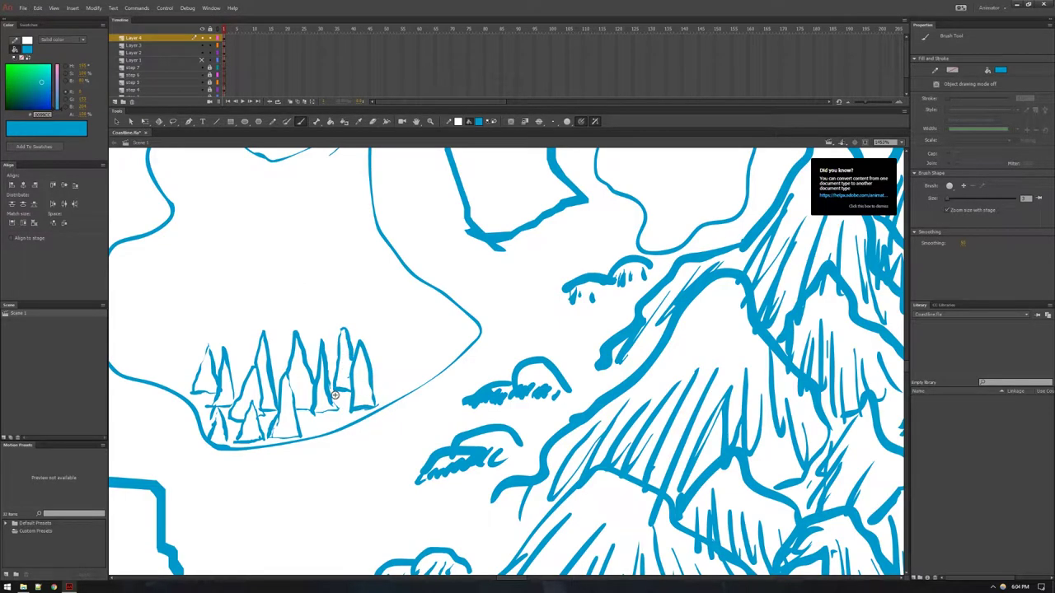
{"action": "left_click_drag", "start_coordinate": [311, 344], "coordinate": [328, 340]}
{"action": "mouse_move", "coordinate": [310, 341]}
{"action": "left_mouse_down"}
{"action": "mouse_move", "coordinate": [336, 339]}
{"action": "mouse_move", "coordinate": [395, 388]}
{"action": "left_mouse_up"}
{"action": "mouse_move", "coordinate": [383, 329]}
{"action": "left_mouse_down"}
{"action": "mouse_move", "coordinate": [374, 370]}
{"action": "mouse_move", "coordinate": [429, 334]}
{"action": "mouse_move", "coordinate": [415, 321]}
{"action": "mouse_move", "coordinate": [407, 362]}
{"action": "left_mouse_up"}
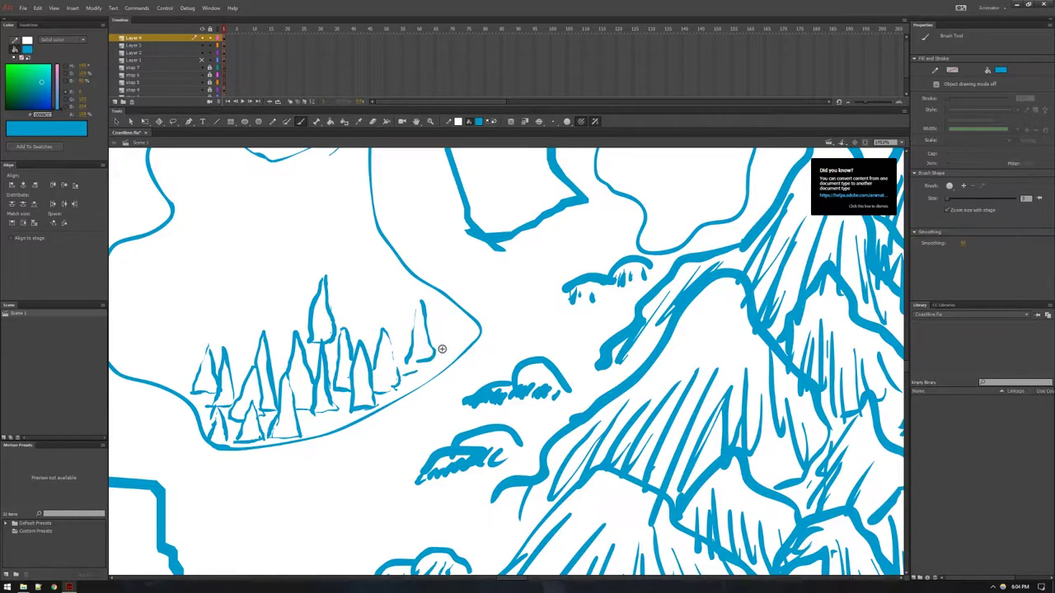
Step: Fill the eastern corner of the forest outline with more narrow, overlapping trees
{"action": "left_click_drag", "start_coordinate": [405, 330], "coordinate": [403, 371]}
{"action": "mouse_move", "coordinate": [446, 335]}
{"action": "left_mouse_down"}
{"action": "mouse_move", "coordinate": [437, 295]}
{"action": "mouse_move", "coordinate": [438, 355]}
{"action": "left_mouse_up"}
{"action": "mouse_move", "coordinate": [368, 339]}
{"action": "left_mouse_down"}
{"action": "mouse_move", "coordinate": [380, 276]}
{"action": "mouse_move", "coordinate": [390, 344]}
{"action": "mouse_move", "coordinate": [399, 271]}
{"action": "mouse_move", "coordinate": [412, 328]}
{"action": "left_mouse_up"}
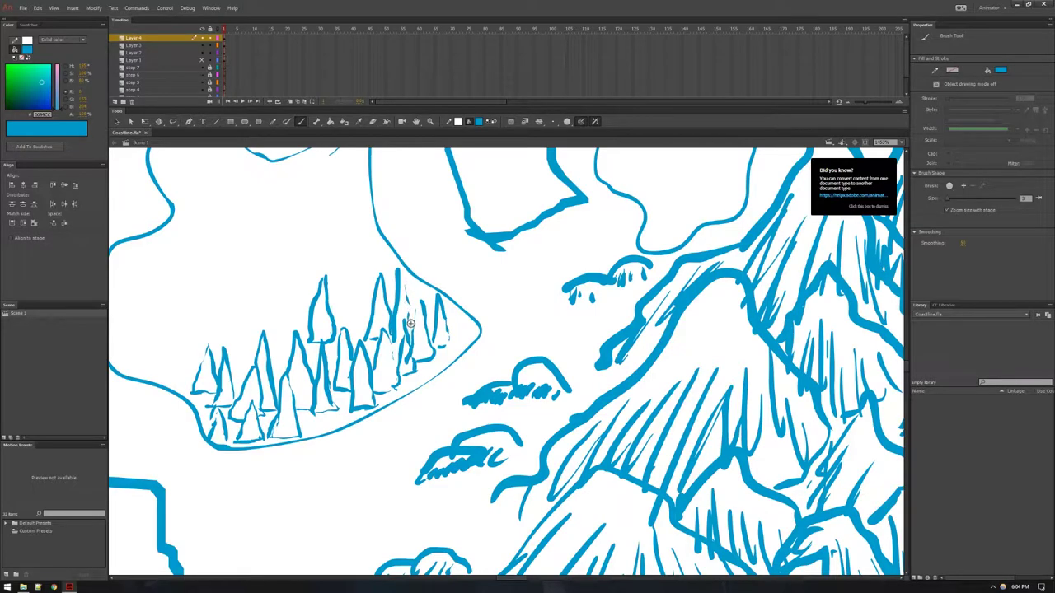
Step: Draw another row of pointed trees behind the existing ones, covering the western half of the cluster
{"action": "mouse_move", "coordinate": [350, 333]}
{"action": "left_mouse_down"}
{"action": "mouse_move", "coordinate": [363, 310]}
{"action": "mouse_move", "coordinate": [336, 338]}
{"action": "mouse_move", "coordinate": [283, 332]}
{"action": "mouse_move", "coordinate": [262, 305]}
{"action": "mouse_move", "coordinate": [245, 360]}
{"action": "left_mouse_up"}
{"action": "key", "text": "ctrl+z"}
{"action": "mouse_move", "coordinate": [181, 339]}
{"action": "left_mouse_down"}
{"action": "mouse_move", "coordinate": [184, 354]}
{"action": "mouse_move", "coordinate": [155, 370]}
{"action": "left_mouse_up"}
{"action": "mouse_move", "coordinate": [179, 329]}
{"action": "left_mouse_down"}
{"action": "mouse_move", "coordinate": [155, 370]}
{"action": "mouse_move", "coordinate": [200, 338]}
{"action": "mouse_move", "coordinate": [216, 369]}
{"action": "mouse_move", "coordinate": [239, 336]}
{"action": "left_mouse_up"}
{"action": "mouse_move", "coordinate": [229, 300]}
{"action": "left_mouse_down"}
{"action": "mouse_move", "coordinate": [207, 338]}
{"action": "mouse_move", "coordinate": [237, 343]}
{"action": "mouse_move", "coordinate": [233, 323]}
{"action": "left_mouse_up"}
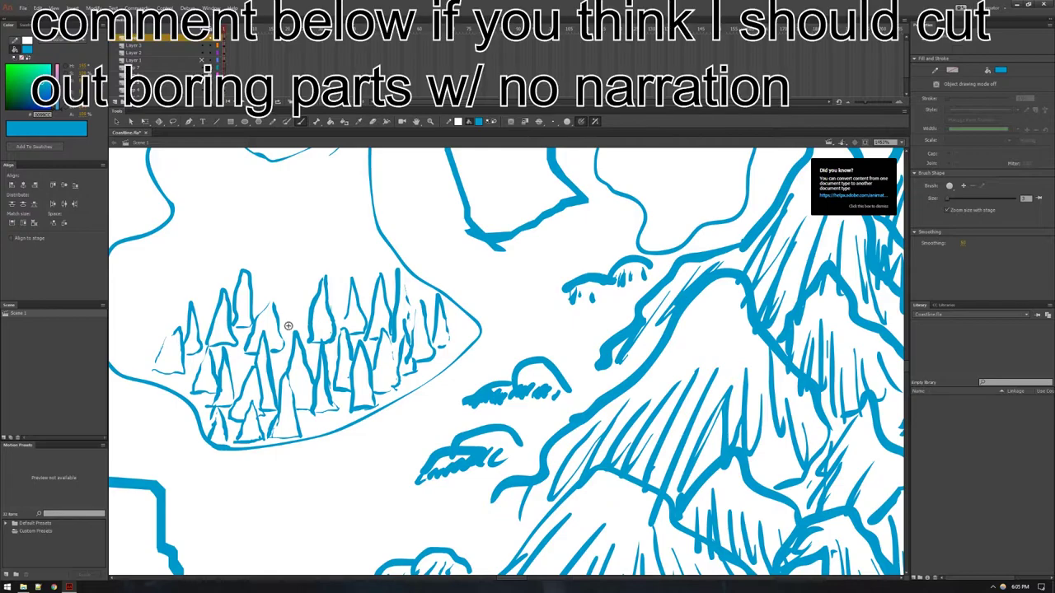
Step: Fill the gaps in the middle of the forest cluster with additional overlapping trees
{"action": "scroll", "coordinate": [165, 339], "scroll_direction": "up", "scroll_amount": 3}
{"action": "left_click_drag", "start_coordinate": [243, 331], "coordinate": [384, 290]}
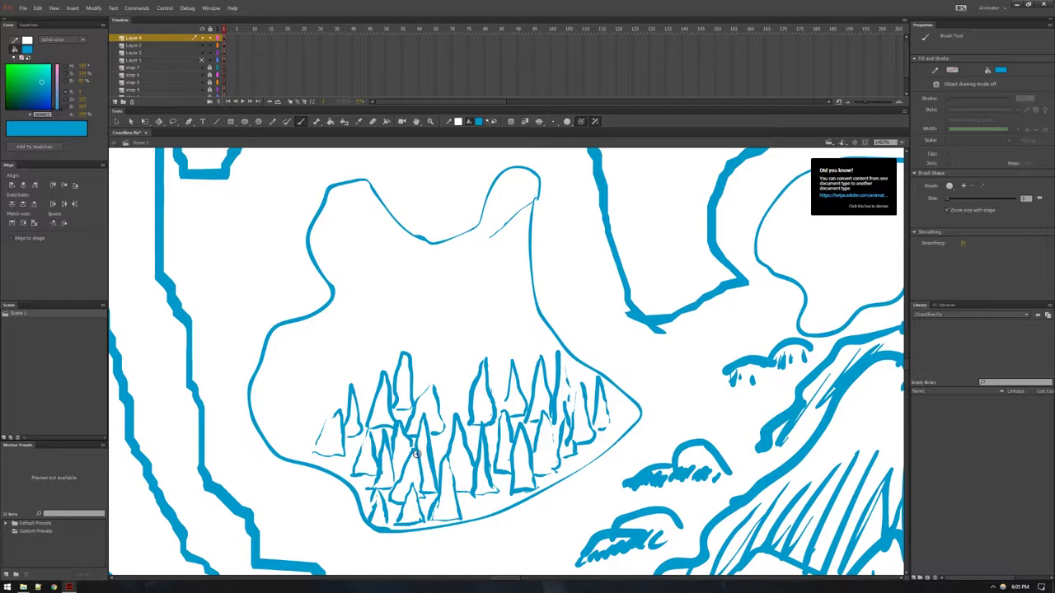
{"action": "mouse_move", "coordinate": [433, 458]}
{"action": "left_mouse_down"}
{"action": "mouse_move", "coordinate": [442, 412]}
{"action": "mouse_move", "coordinate": [453, 440]}
{"action": "left_mouse_up"}
{"action": "mouse_move", "coordinate": [446, 418]}
{"action": "left_mouse_down"}
{"action": "mouse_move", "coordinate": [455, 392]}
{"action": "mouse_move", "coordinate": [467, 409]}
{"action": "mouse_move", "coordinate": [460, 396]}
{"action": "left_mouse_up"}
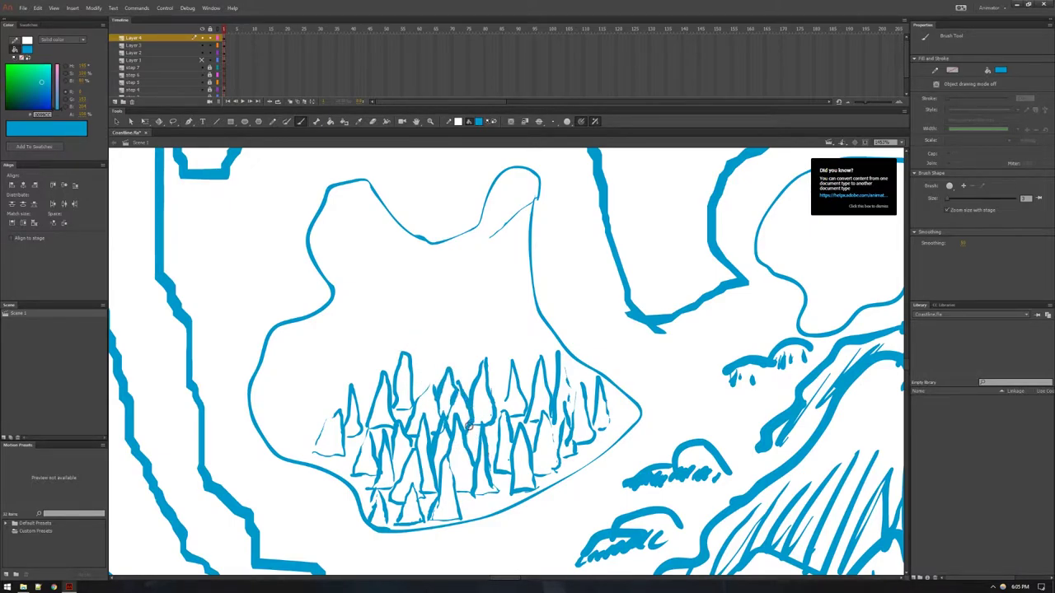
{"action": "left_click_drag", "start_coordinate": [497, 401], "coordinate": [501, 433]}
Step: Draw dense rows of trees across the outline's western side and northward up to its narrowing middle
{"action": "mouse_move", "coordinate": [337, 475]}
{"action": "left_mouse_down"}
{"action": "mouse_move", "coordinate": [350, 440]}
{"action": "mouse_move", "coordinate": [360, 452]}
{"action": "mouse_move", "coordinate": [305, 444]}
{"action": "mouse_move", "coordinate": [317, 386]}
{"action": "mouse_move", "coordinate": [327, 423]}
{"action": "left_mouse_up"}
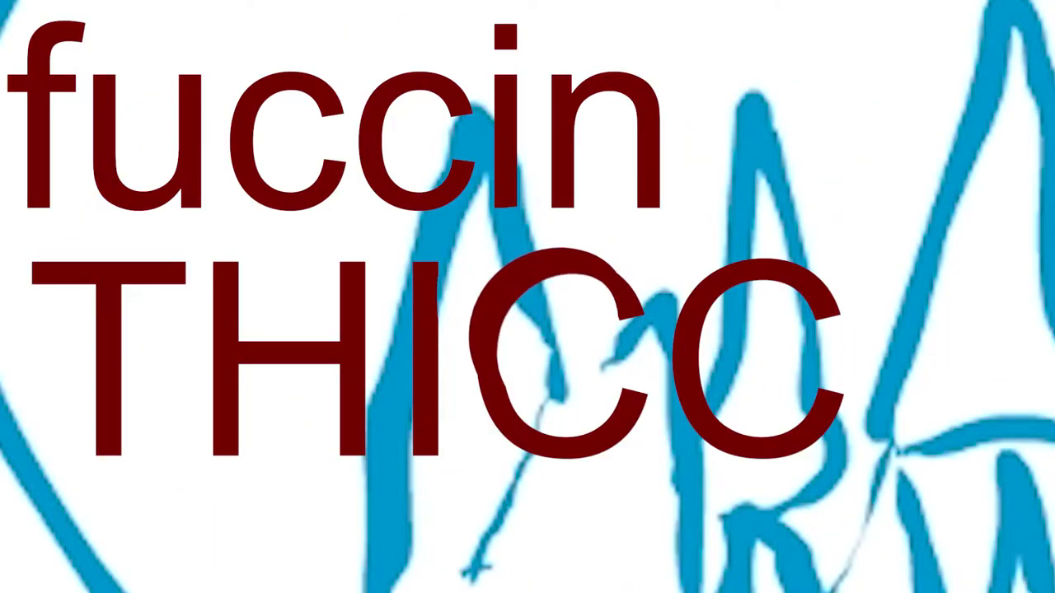
{"action": "left_click_drag", "start_coordinate": [354, 326], "coordinate": [405, 315]}
{"action": "mouse_move", "coordinate": [459, 306]}
{"action": "left_mouse_down"}
{"action": "mouse_move", "coordinate": [465, 338]}
{"action": "mouse_move", "coordinate": [489, 276]}
{"action": "left_mouse_up"}
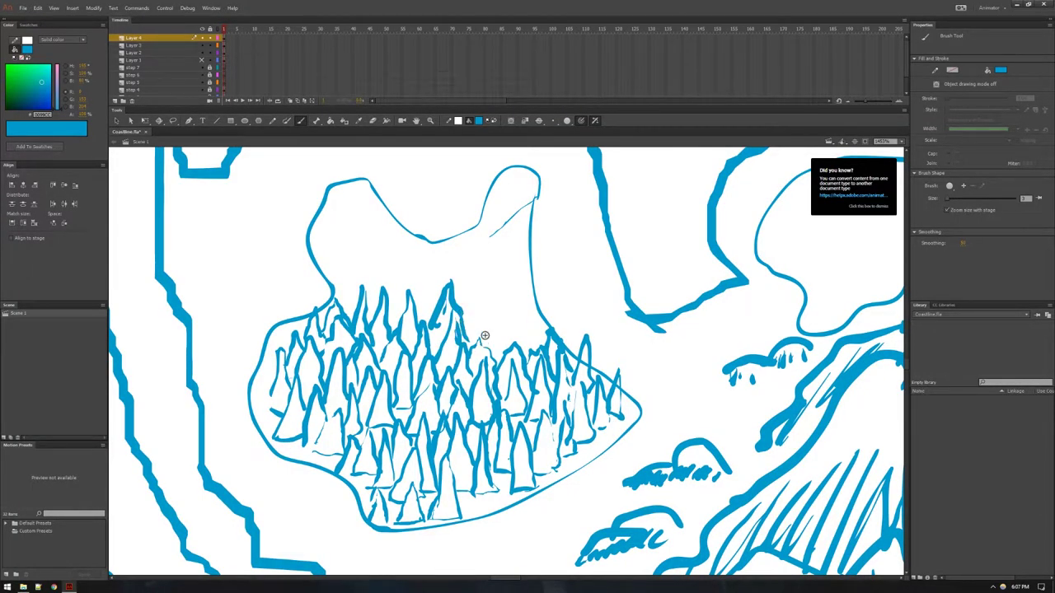
Step: Fill the remaining northern part of the forest outline with rows of overlapping pointed trees
{"action": "mouse_move", "coordinate": [498, 301]}
{"action": "left_mouse_down"}
{"action": "mouse_move", "coordinate": [500, 342]}
{"action": "mouse_move", "coordinate": [487, 307]}
{"action": "mouse_move", "coordinate": [507, 299]}
{"action": "left_mouse_up"}
{"action": "mouse_move", "coordinate": [501, 336]}
{"action": "left_mouse_down"}
{"action": "mouse_move", "coordinate": [505, 321]}
{"action": "mouse_move", "coordinate": [515, 333]}
{"action": "mouse_move", "coordinate": [523, 285]}
{"action": "mouse_move", "coordinate": [538, 295]}
{"action": "left_mouse_up"}
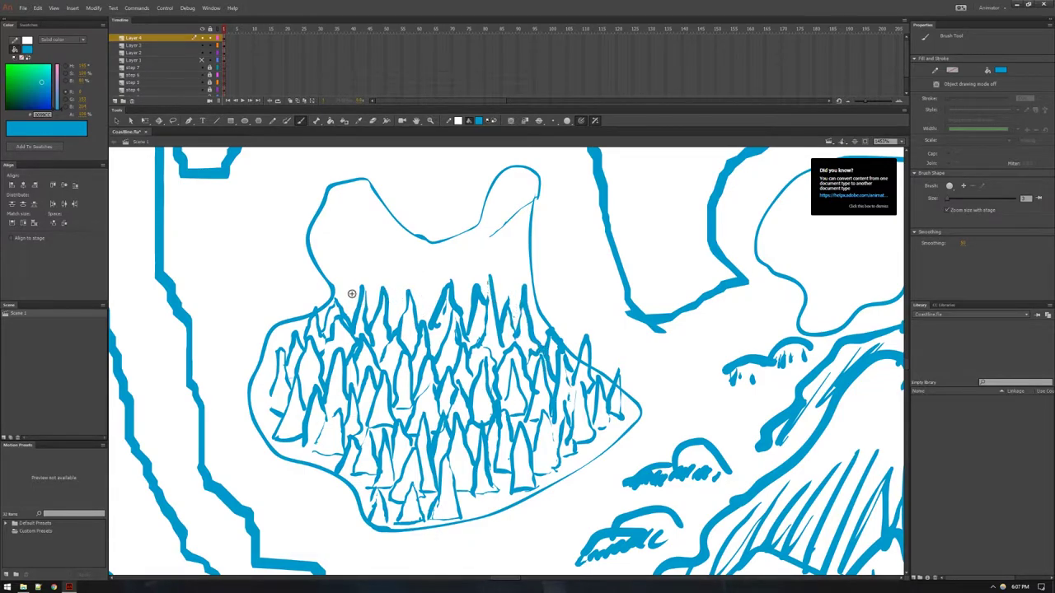
{"action": "mouse_move", "coordinate": [334, 292]}
{"action": "left_mouse_down"}
{"action": "mouse_move", "coordinate": [346, 256]}
{"action": "mouse_move", "coordinate": [354, 320]}
{"action": "mouse_move", "coordinate": [370, 246]}
{"action": "mouse_move", "coordinate": [378, 302]}
{"action": "left_mouse_up"}
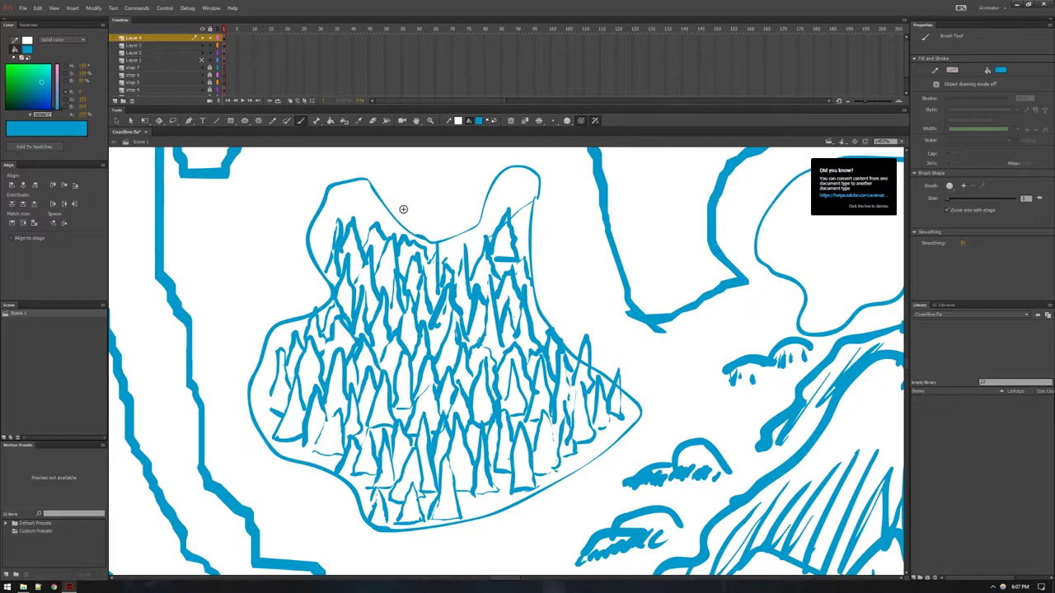
{"action": "mouse_move", "coordinate": [447, 257]}
{"action": "left_mouse_down"}
{"action": "mouse_move", "coordinate": [469, 240]}
{"action": "mouse_move", "coordinate": [481, 256]}
{"action": "mouse_move", "coordinate": [496, 204]}
{"action": "mouse_move", "coordinate": [501, 222]}
{"action": "mouse_move", "coordinate": [524, 195]}
{"action": "mouse_move", "coordinate": [526, 224]}
{"action": "left_mouse_up"}
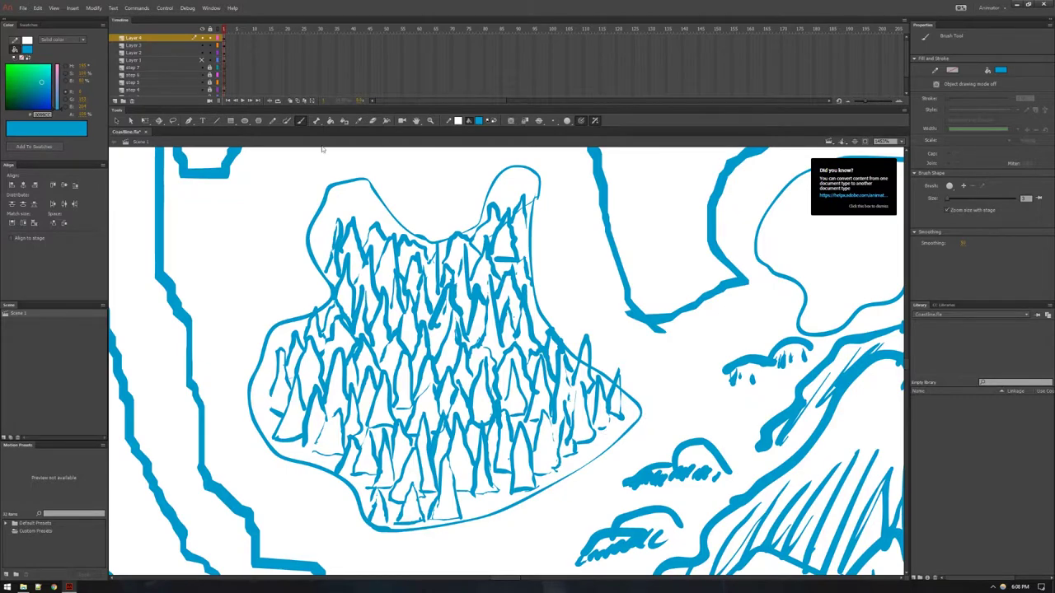
Step: Hide the forest outline on Layer 3 and draw a small clump of three trees west of the forest
{"action": "left_click", "coordinate": [202, 46]}
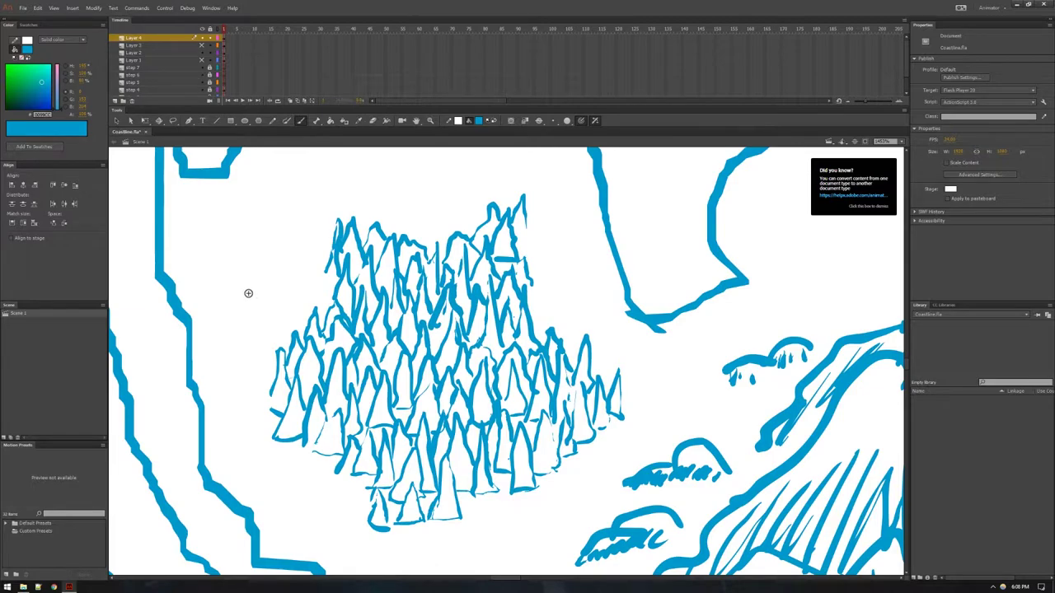
{"action": "key", "text": "b"}
{"action": "mouse_move", "coordinate": [254, 288]}
{"action": "left_mouse_down"}
{"action": "mouse_move", "coordinate": [271, 281]}
{"action": "mouse_move", "coordinate": [268, 290]}
{"action": "mouse_move", "coordinate": [255, 290]}
{"action": "mouse_move", "coordinate": [263, 261]}
{"action": "mouse_move", "coordinate": [275, 269]}
{"action": "mouse_move", "coordinate": [280, 260]}
{"action": "mouse_move", "coordinate": [286, 289]}
{"action": "left_mouse_up"}
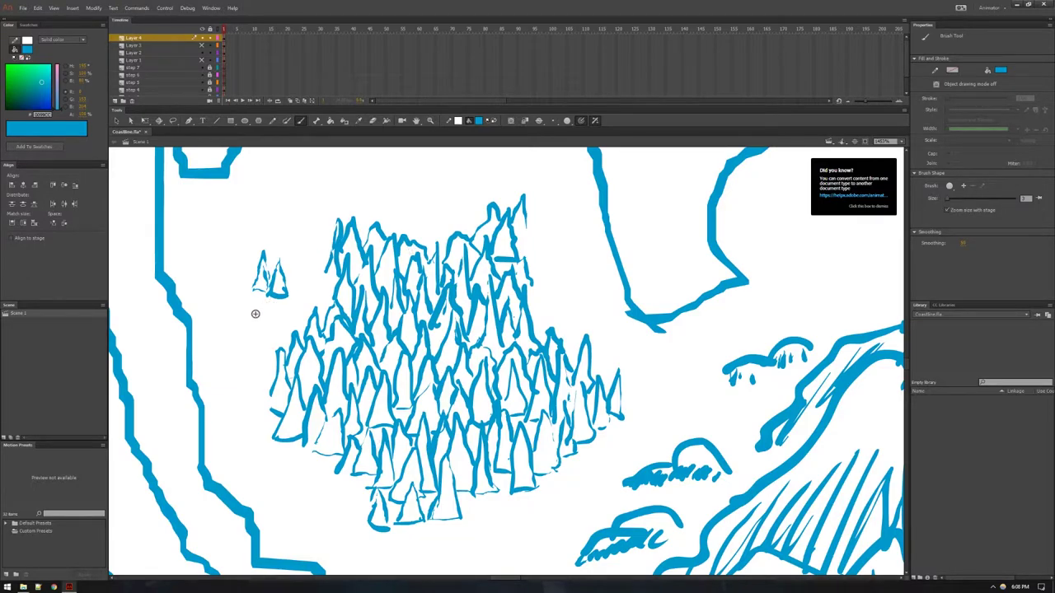
{"action": "mouse_move", "coordinate": [255, 311]}
{"action": "left_mouse_down"}
{"action": "mouse_move", "coordinate": [263, 293]}
{"action": "mouse_move", "coordinate": [271, 311]}
{"action": "mouse_move", "coordinate": [258, 313]}
{"action": "left_mouse_up"}
Step: Draw a small clump of three pointed trees east of the forest's northern half
{"action": "mouse_move", "coordinate": [571, 293]}
{"action": "left_mouse_down"}
{"action": "mouse_move", "coordinate": [580, 277]}
{"action": "mouse_move", "coordinate": [583, 305]}
{"action": "left_mouse_up"}
{"action": "mouse_move", "coordinate": [583, 306]}
{"action": "left_mouse_down"}
{"action": "mouse_move", "coordinate": [569, 308]}
{"action": "mouse_move", "coordinate": [578, 328]}
{"action": "mouse_move", "coordinate": [590, 295]}
{"action": "left_mouse_up"}
{"action": "left_click_drag", "start_coordinate": [591, 294], "coordinate": [580, 325]}
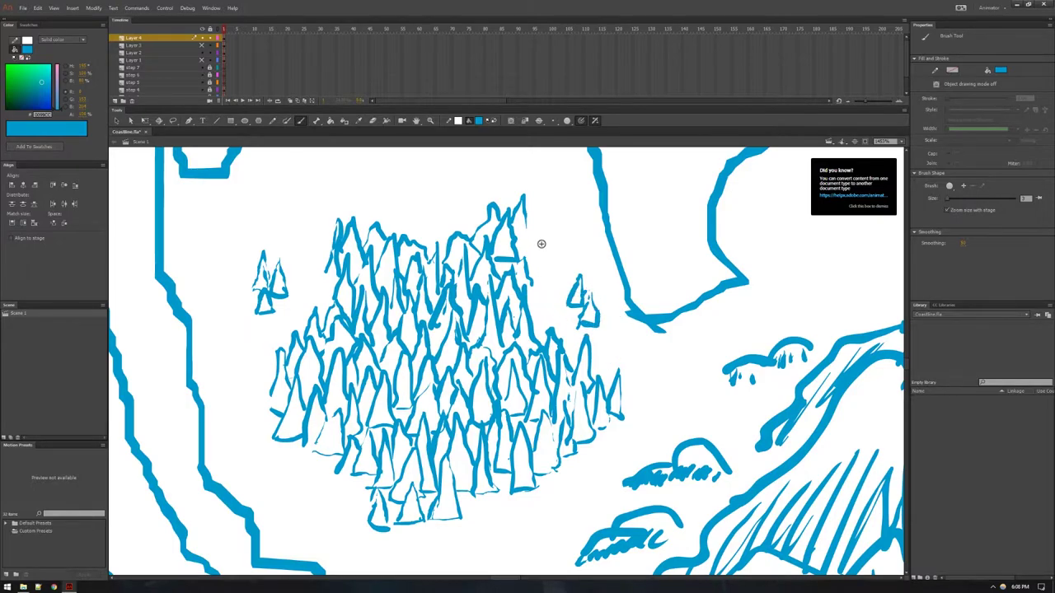
{"action": "left_click_drag", "start_coordinate": [593, 268], "coordinate": [599, 309]}
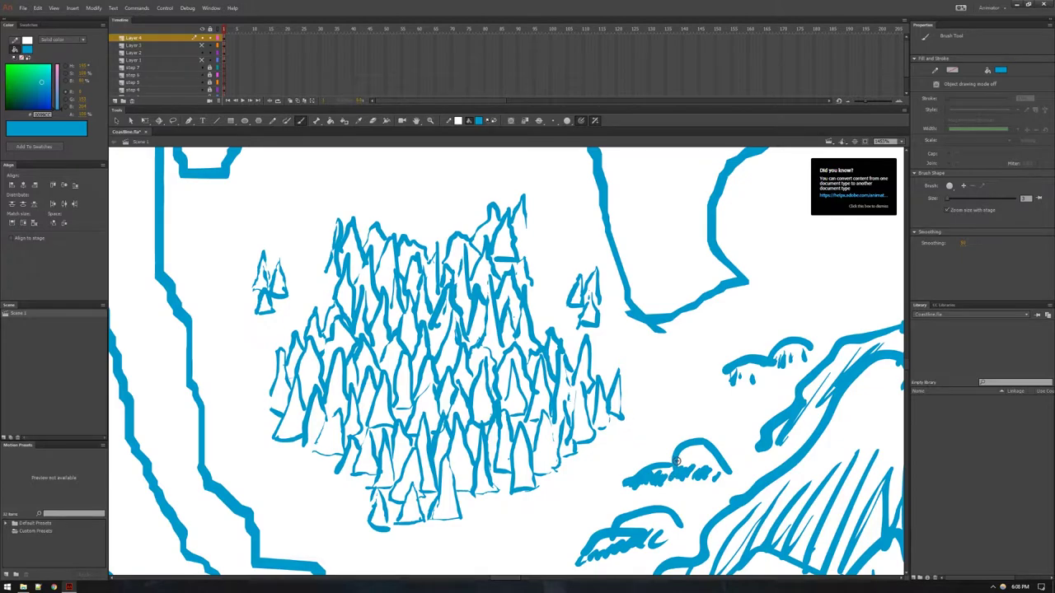
Step: Draw two small tree clumps outside the forest, one to its south and one to its southwest
{"action": "scroll", "coordinate": [502, 421], "scroll_direction": "down", "scroll_amount": 3}
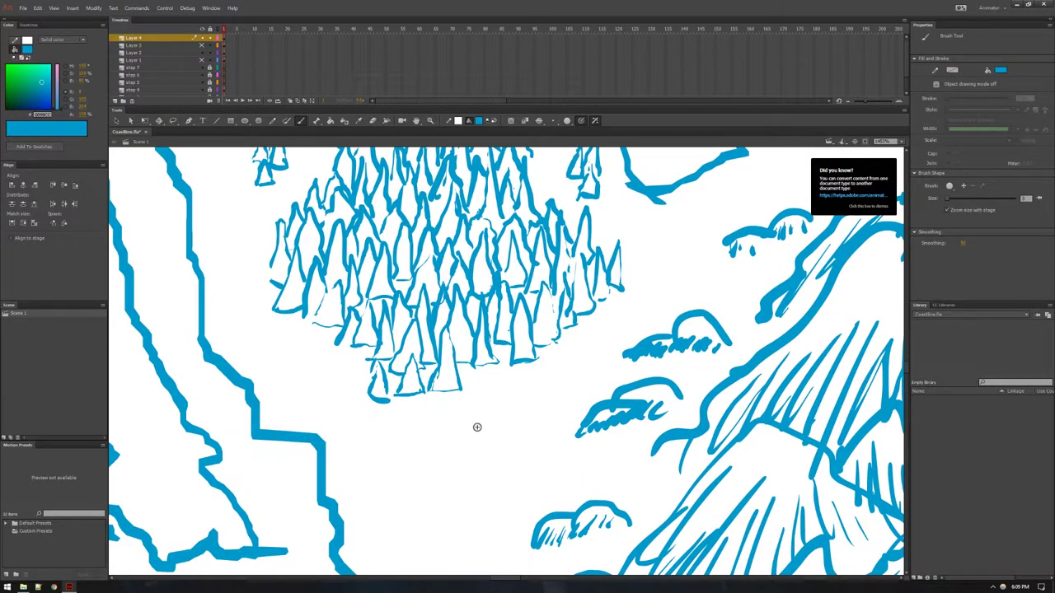
{"action": "mouse_move", "coordinate": [472, 419]}
{"action": "left_mouse_down"}
{"action": "mouse_move", "coordinate": [480, 391]}
{"action": "mouse_move", "coordinate": [488, 419]}
{"action": "mouse_move", "coordinate": [473, 421]}
{"action": "mouse_move", "coordinate": [490, 426]}
{"action": "left_mouse_up"}
{"action": "mouse_move", "coordinate": [467, 445]}
{"action": "left_mouse_down"}
{"action": "mouse_move", "coordinate": [478, 427]}
{"action": "mouse_move", "coordinate": [486, 451]}
{"action": "mouse_move", "coordinate": [467, 445]}
{"action": "left_mouse_up"}
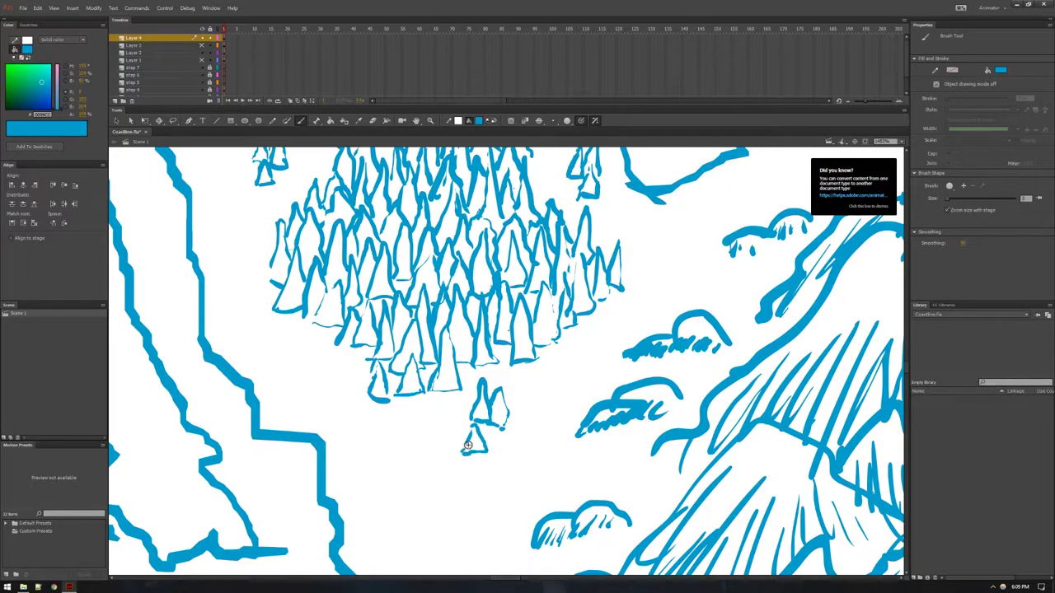
{"action": "left_click", "coordinate": [284, 396]}
{"action": "mouse_move", "coordinate": [287, 353]}
{"action": "left_mouse_down"}
{"action": "mouse_move", "coordinate": [283, 398]}
{"action": "mouse_move", "coordinate": [302, 387]}
{"action": "mouse_move", "coordinate": [297, 365]}
{"action": "mouse_move", "coordinate": [313, 394]}
{"action": "left_mouse_up"}
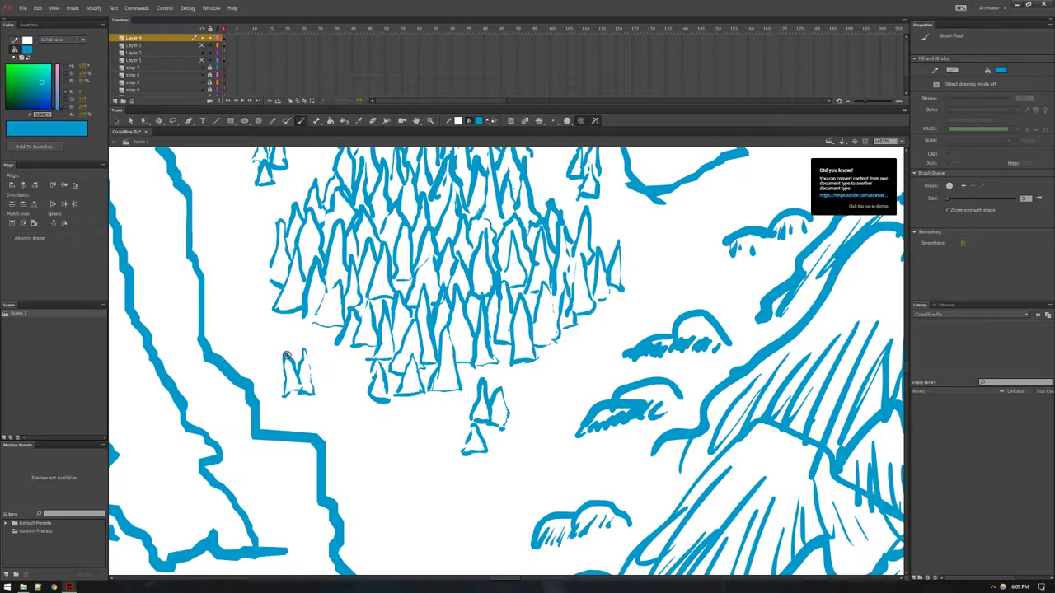
{"action": "mouse_move", "coordinate": [290, 356]}
{"action": "left_mouse_down"}
{"action": "mouse_move", "coordinate": [249, 288]}
{"action": "mouse_move", "coordinate": [308, 357]}
{"action": "mouse_move", "coordinate": [262, 375]}
{"action": "mouse_move", "coordinate": [224, 317]}
{"action": "mouse_move", "coordinate": [232, 302]}
{"action": "mouse_move", "coordinate": [239, 329]}
{"action": "mouse_move", "coordinate": [226, 332]}
{"action": "mouse_move", "coordinate": [268, 382]}
{"action": "mouse_move", "coordinate": [323, 384]}
{"action": "mouse_move", "coordinate": [267, 322]}
{"action": "mouse_move", "coordinate": [316, 382]}
{"action": "left_mouse_up"}
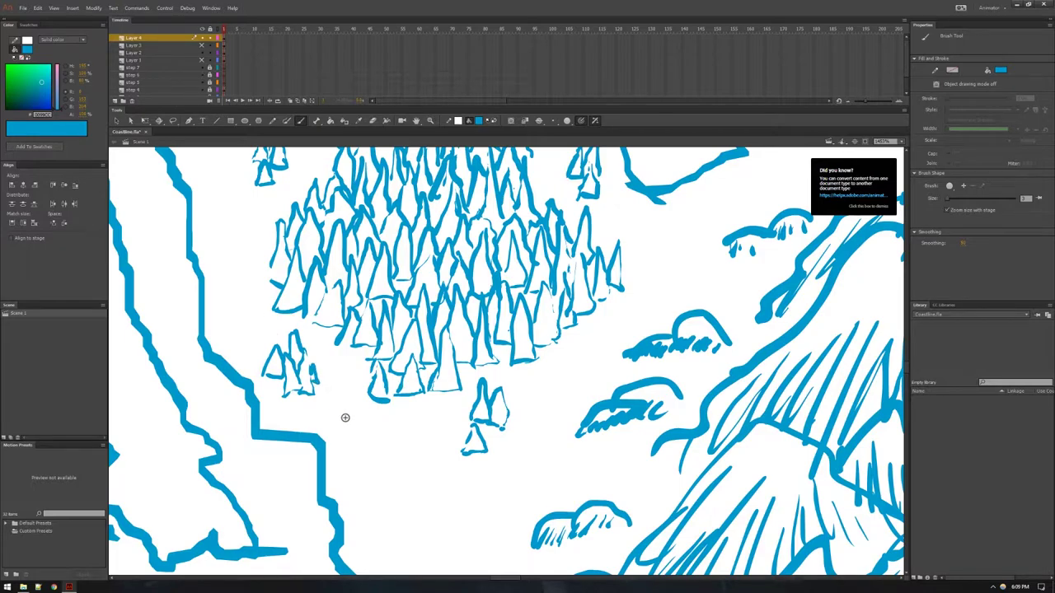
Step: Draw a clump of three pointed trees in the open land north of the forest
{"action": "scroll", "coordinate": [539, 346], "scroll_direction": "up", "scroll_amount": 5}
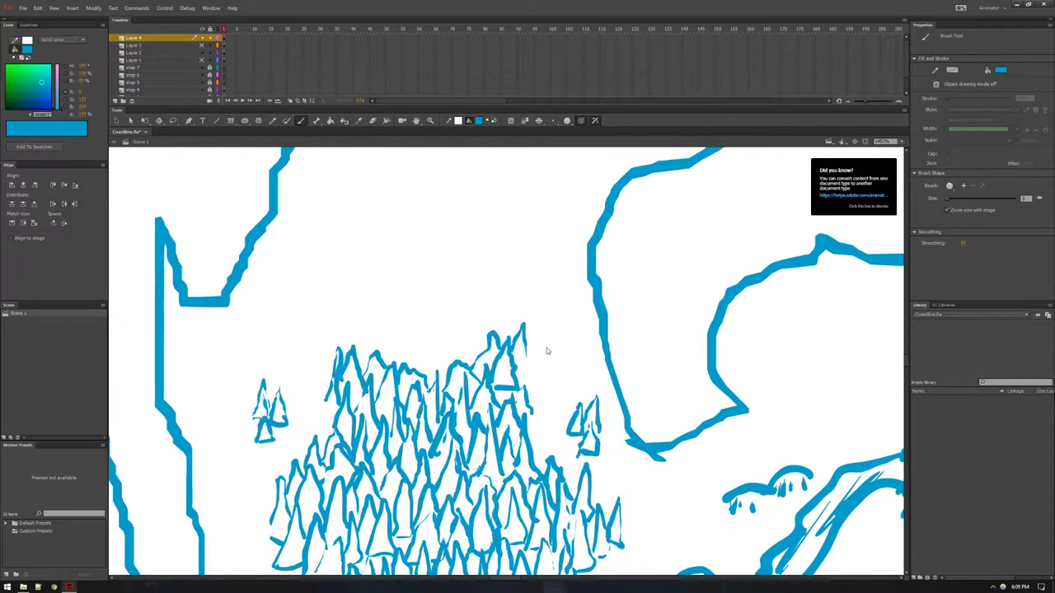
{"action": "scroll", "coordinate": [546, 349], "scroll_direction": "down", "scroll_amount": 3}
{"action": "scroll", "coordinate": [570, 382], "scroll_direction": "up", "scroll_amount": 3}
{"action": "mouse_move", "coordinate": [381, 234]}
{"action": "left_mouse_down"}
{"action": "mouse_move", "coordinate": [397, 179]}
{"action": "mouse_move", "coordinate": [408, 222]}
{"action": "mouse_move", "coordinate": [381, 236]}
{"action": "mouse_move", "coordinate": [409, 216]}
{"action": "mouse_move", "coordinate": [413, 193]}
{"action": "mouse_move", "coordinate": [420, 222]}
{"action": "mouse_move", "coordinate": [377, 198]}
{"action": "mouse_move", "coordinate": [384, 221]}
{"action": "mouse_move", "coordinate": [369, 220]}
{"action": "mouse_move", "coordinate": [428, 231]}
{"action": "left_mouse_up"}
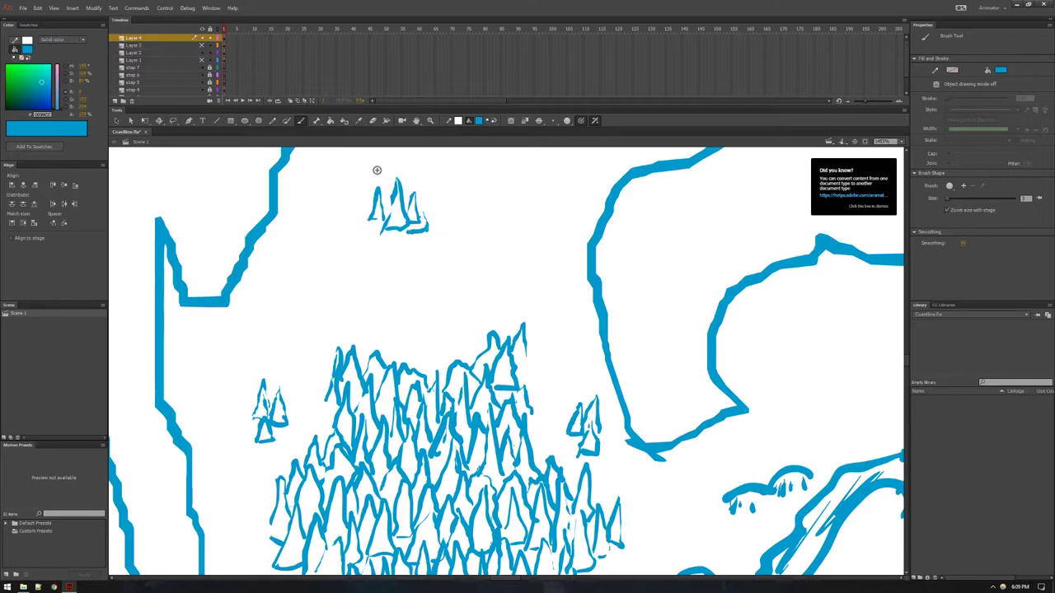
Step: Draw a small group of trees between the curved inland shoreline and the northern mountains
{"action": "scroll", "coordinate": [445, 231], "scroll_direction": "up", "scroll_amount": 5}
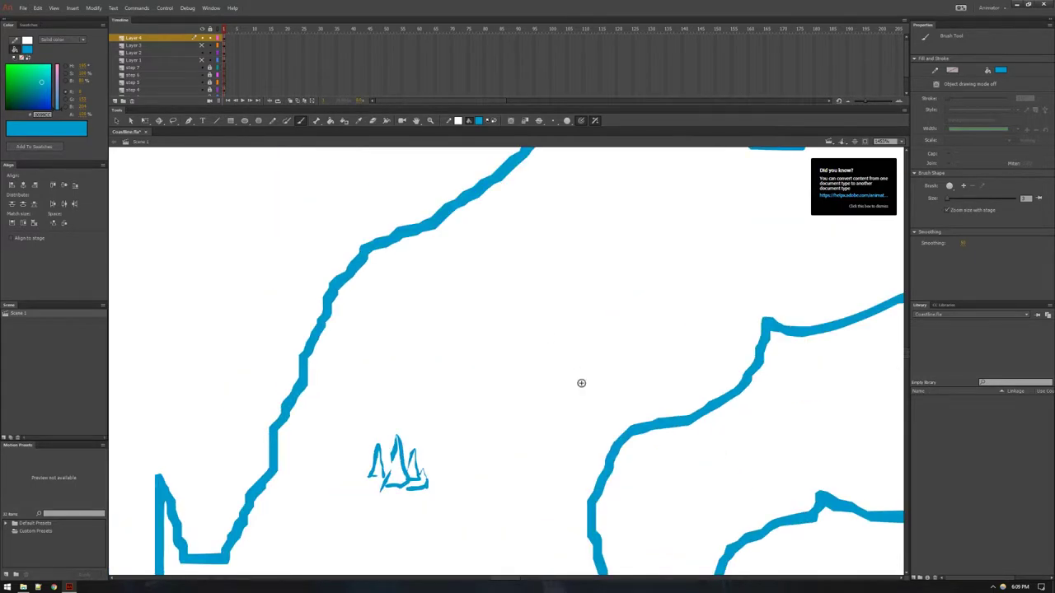
{"action": "left_click_drag", "start_coordinate": [542, 382], "coordinate": [311, 445]}
{"action": "left_click_drag", "start_coordinate": [497, 546], "coordinate": [321, 256]}
{"action": "scroll", "coordinate": [608, 337], "scroll_direction": "up", "scroll_amount": 2}
{"action": "scroll", "coordinate": [608, 338], "scroll_direction": "down", "scroll_amount": 3}
{"action": "left_click_drag", "start_coordinate": [486, 403], "coordinate": [529, 321]}
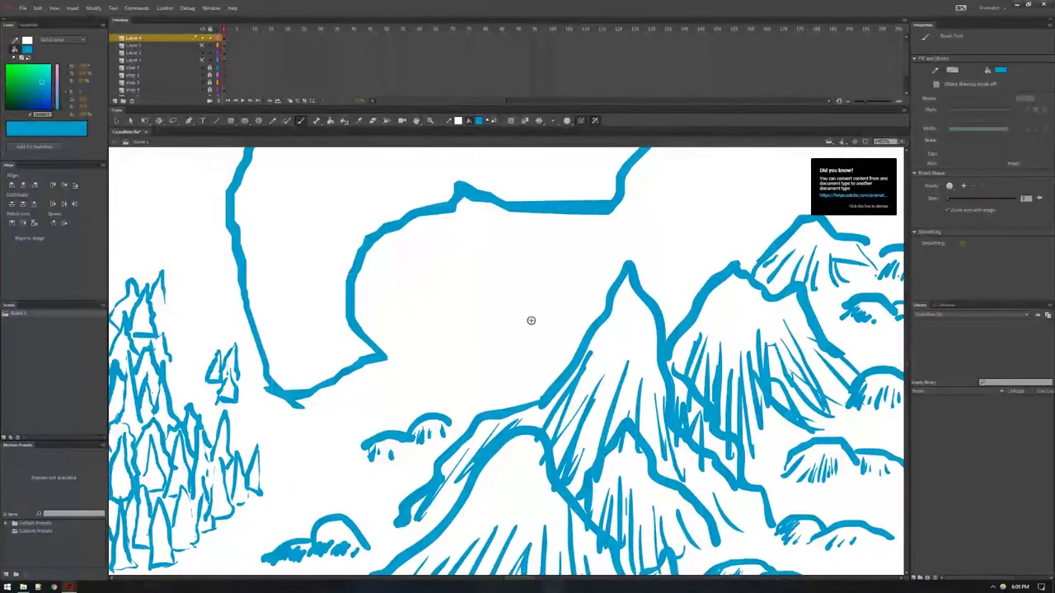
{"action": "mouse_move", "coordinate": [419, 316]}
{"action": "left_mouse_down"}
{"action": "mouse_move", "coordinate": [430, 263]}
{"action": "mouse_move", "coordinate": [436, 312]}
{"action": "mouse_move", "coordinate": [444, 279]}
{"action": "mouse_move", "coordinate": [450, 312]}
{"action": "left_mouse_up"}
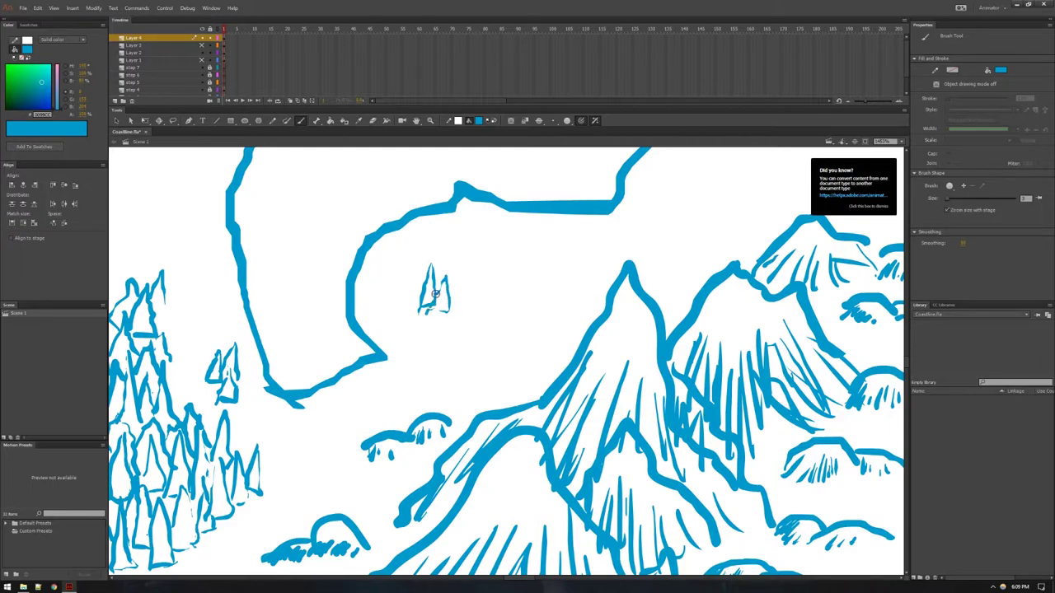
{"action": "mouse_move", "coordinate": [443, 264]}
{"action": "left_mouse_down"}
{"action": "mouse_move", "coordinate": [449, 250]}
{"action": "mouse_move", "coordinate": [455, 287]}
{"action": "left_mouse_up"}
{"action": "left_click", "coordinate": [451, 290]}
Step: Draw a cluster of four narrow trees just east of the small group by the inland shoreline
{"action": "mouse_move", "coordinate": [484, 326]}
{"action": "left_mouse_down"}
{"action": "mouse_move", "coordinate": [498, 303]}
{"action": "mouse_move", "coordinate": [479, 326]}
{"action": "mouse_move", "coordinate": [497, 299]}
{"action": "mouse_move", "coordinate": [501, 309]}
{"action": "mouse_move", "coordinate": [454, 257]}
{"action": "mouse_move", "coordinate": [504, 320]}
{"action": "left_mouse_up"}
{"action": "left_click", "coordinate": [491, 271]}
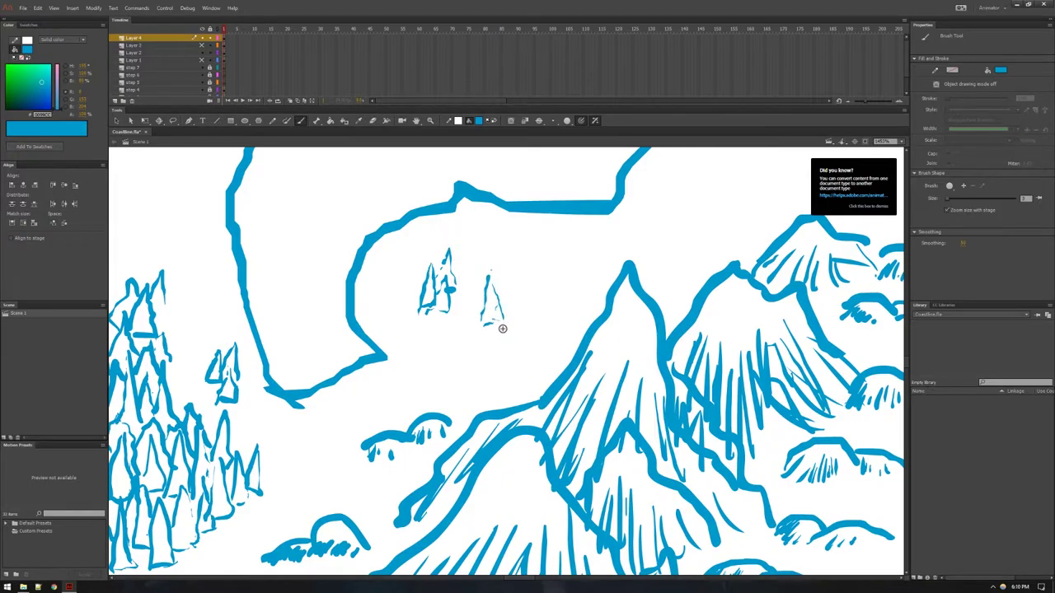
{"action": "mouse_move", "coordinate": [516, 330]}
{"action": "left_mouse_down"}
{"action": "mouse_move", "coordinate": [532, 331]}
{"action": "mouse_move", "coordinate": [520, 287]}
{"action": "mouse_move", "coordinate": [508, 323]}
{"action": "left_mouse_up"}
{"action": "left_click_drag", "start_coordinate": [547, 265], "coordinate": [544, 323]}
{"action": "left_click_drag", "start_coordinate": [544, 270], "coordinate": [538, 317]}
{"action": "mouse_move", "coordinate": [501, 286]}
{"action": "left_mouse_down"}
{"action": "mouse_move", "coordinate": [510, 254]}
{"action": "mouse_move", "coordinate": [518, 289]}
{"action": "mouse_move", "coordinate": [527, 270]}
{"action": "mouse_move", "coordinate": [536, 298]}
{"action": "left_mouse_up"}
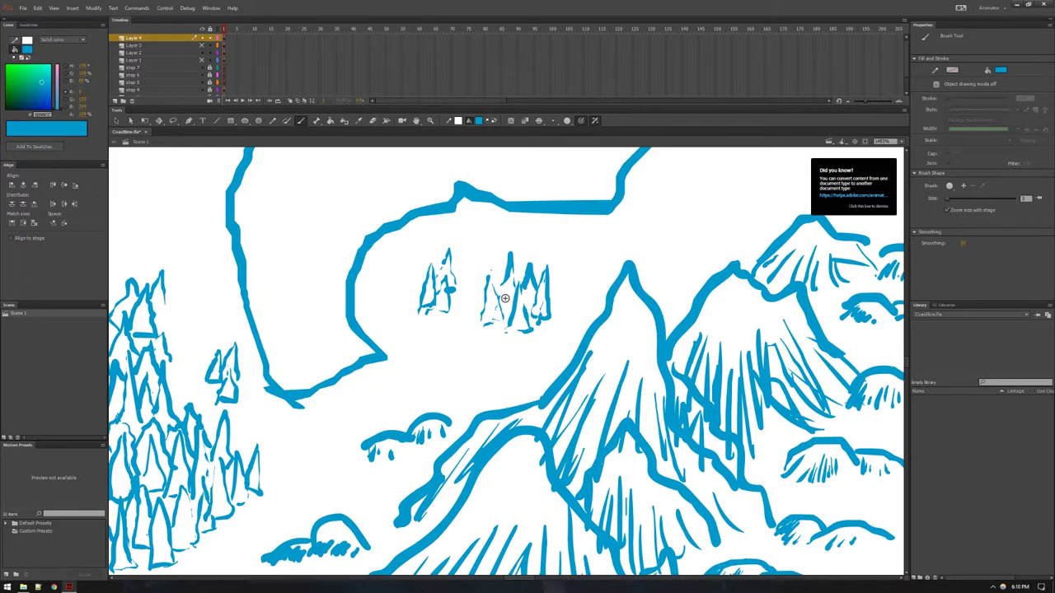
Step: Add three separate trees to the south and southwest of the two groups near the mountains
{"action": "left_click_drag", "start_coordinate": [451, 355], "coordinate": [536, 280]}
{"action": "mouse_move", "coordinate": [647, 198]}
{"action": "left_mouse_down"}
{"action": "mouse_move", "coordinate": [461, 322]}
{"action": "mouse_move", "coordinate": [332, 433]}
{"action": "mouse_move", "coordinate": [362, 428]}
{"action": "mouse_move", "coordinate": [548, 287]}
{"action": "left_mouse_up"}
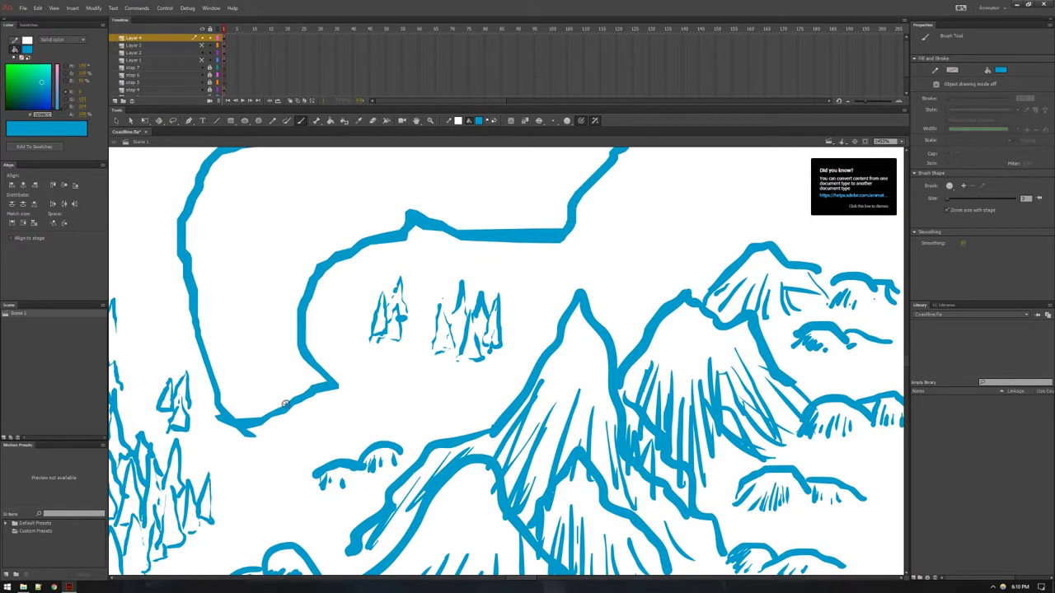
{"action": "mouse_move", "coordinate": [393, 399]}
{"action": "left_mouse_down"}
{"action": "mouse_move", "coordinate": [404, 343]}
{"action": "mouse_move", "coordinate": [419, 397]}
{"action": "mouse_move", "coordinate": [416, 386]}
{"action": "mouse_move", "coordinate": [452, 358]}
{"action": "mouse_move", "coordinate": [464, 385]}
{"action": "left_mouse_up"}
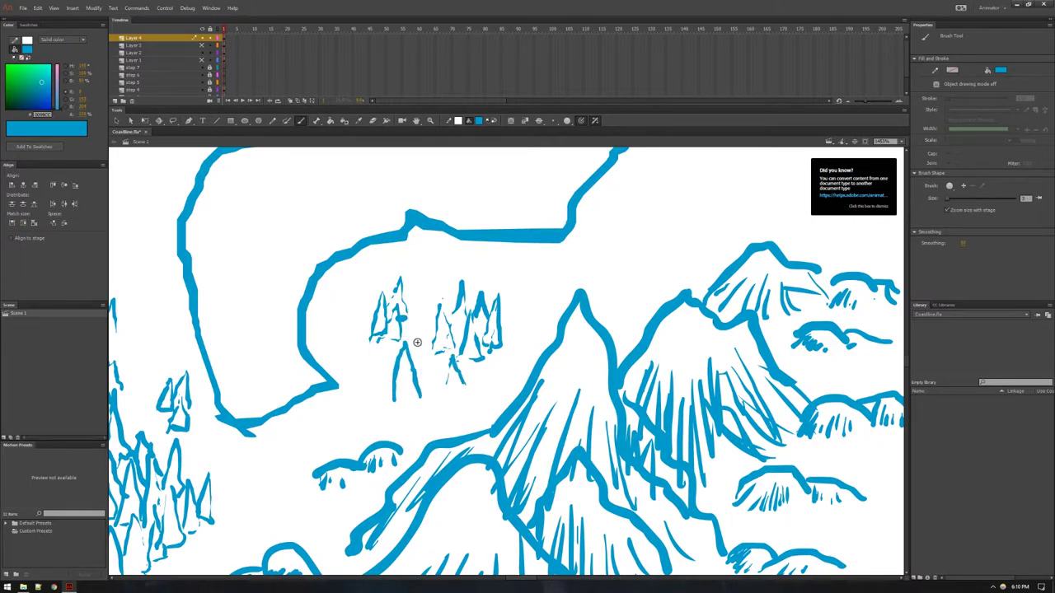
{"action": "mouse_move", "coordinate": [367, 370]}
{"action": "left_mouse_down"}
{"action": "mouse_move", "coordinate": [355, 371]}
{"action": "mouse_move", "coordinate": [358, 331]}
{"action": "mouse_move", "coordinate": [372, 393]}
{"action": "left_mouse_up"}
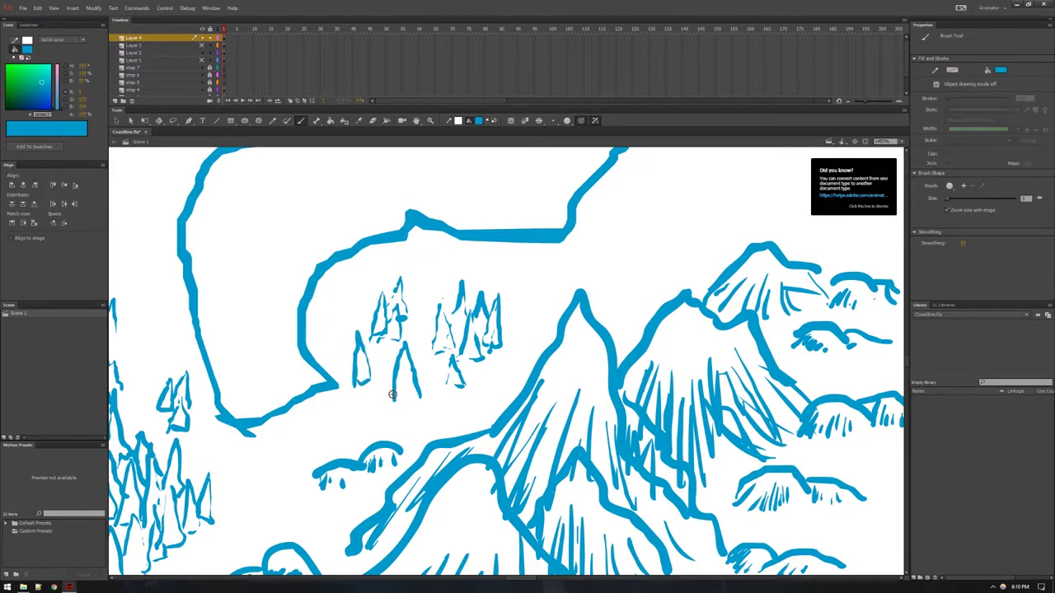
Step: Draw a winding line between the tree groups, curving southwest past the tip of the inland shoreline
{"action": "mouse_move", "coordinate": [551, 270]}
{"action": "left_mouse_down"}
{"action": "mouse_move", "coordinate": [480, 223]}
{"action": "mouse_move", "coordinate": [426, 221]}
{"action": "mouse_move", "coordinate": [380, 257]}
{"action": "mouse_move", "coordinate": [392, 336]}
{"action": "left_mouse_up"}
{"action": "left_click_drag", "start_coordinate": [429, 371], "coordinate": [270, 464]}
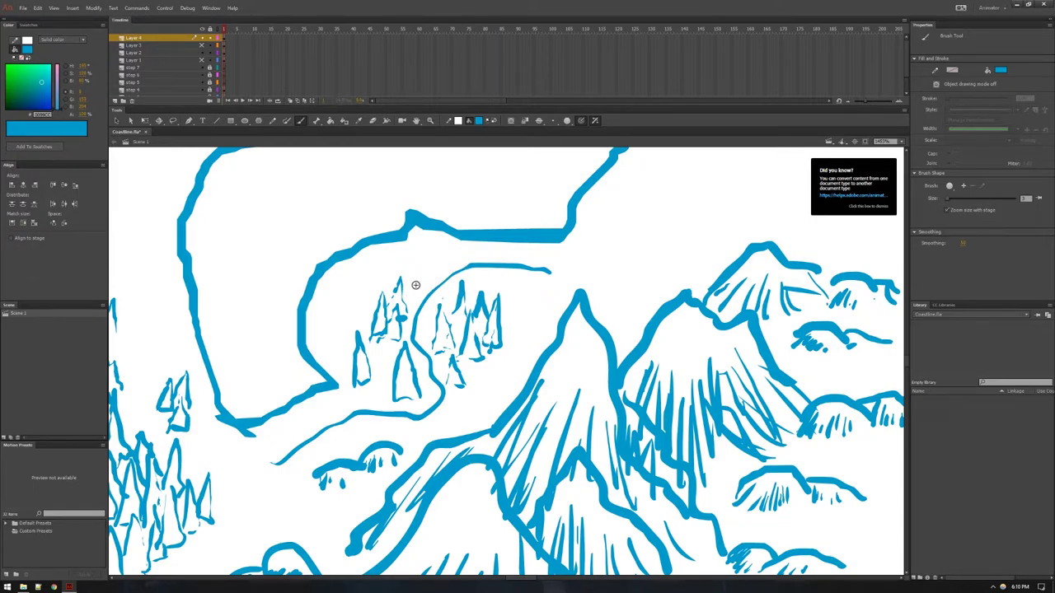
{"action": "mouse_move", "coordinate": [410, 254]}
{"action": "left_mouse_down"}
{"action": "mouse_move", "coordinate": [427, 273]}
{"action": "mouse_move", "coordinate": [411, 276]}
{"action": "left_mouse_up"}
{"action": "key", "text": "ctrl+z"}
{"action": "key", "text": "ctrl+z"}
Step: Review the forest and scattered trees against the whole map's coastline and mountains, ending on the main forest
{"action": "left_click_drag", "start_coordinate": [493, 498], "coordinate": [491, 369]}
{"action": "mouse_move", "coordinate": [311, 325]}
{"action": "left_mouse_down"}
{"action": "mouse_move", "coordinate": [604, 269]}
{"action": "mouse_move", "coordinate": [734, 386]}
{"action": "left_mouse_up"}
{"action": "left_click_drag", "start_coordinate": [638, 332], "coordinate": [664, 309]}
{"action": "scroll", "coordinate": [651, 349], "scroll_direction": "down", "scroll_amount": 4}
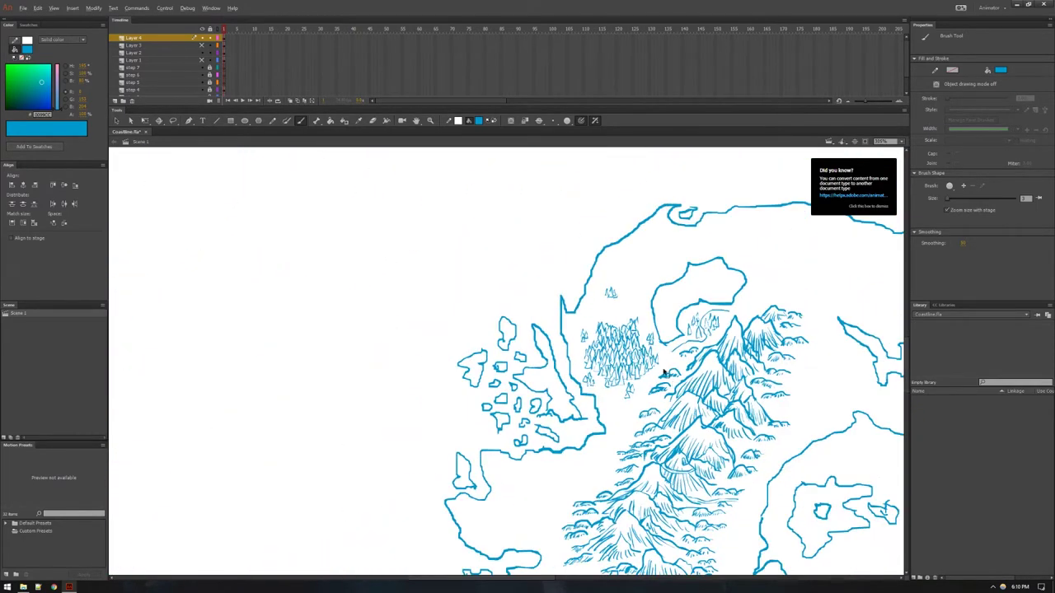
{"action": "mouse_move", "coordinate": [701, 402]}
{"action": "left_mouse_down"}
{"action": "mouse_move", "coordinate": [480, 323]}
{"action": "mouse_move", "coordinate": [492, 375]}
{"action": "left_mouse_up"}
{"action": "left_click_drag", "start_coordinate": [541, 333], "coordinate": [493, 376]}
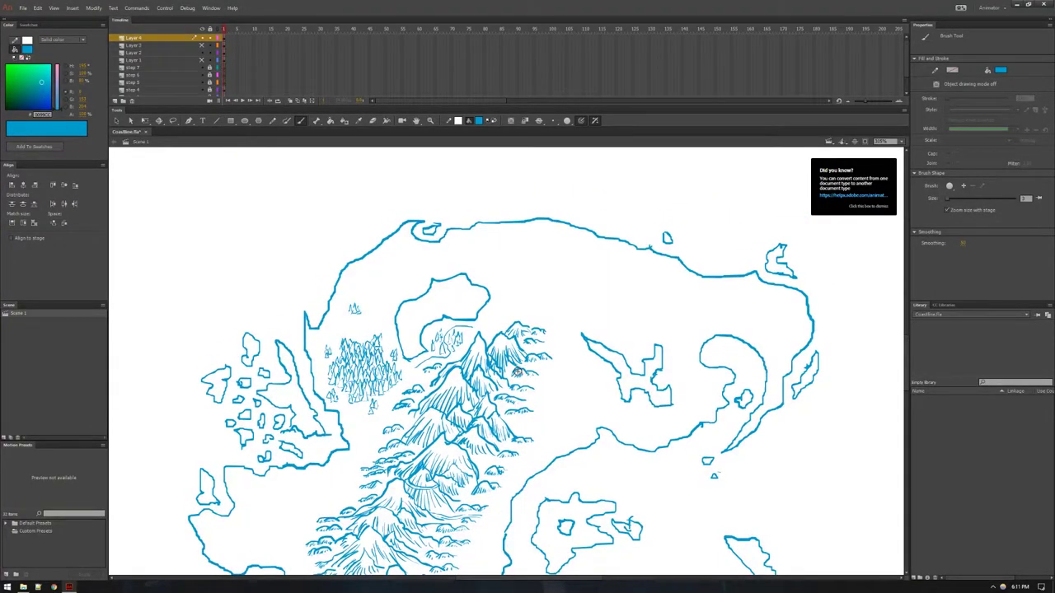
{"action": "scroll", "coordinate": [372, 401], "scroll_direction": "up", "scroll_amount": 6}
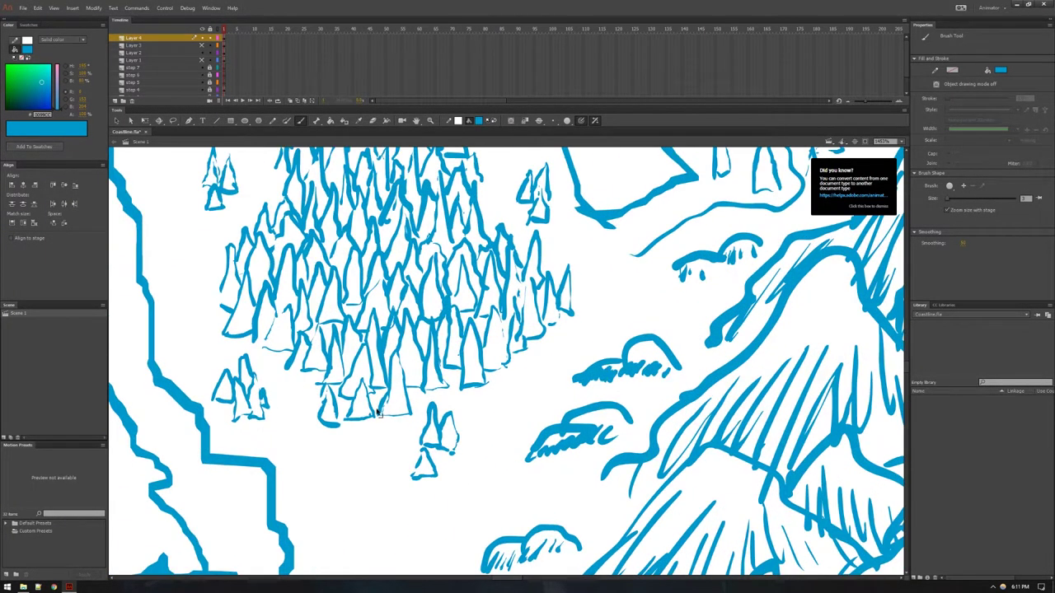
{"action": "scroll", "coordinate": [421, 398], "scroll_direction": "up", "scroll_amount": 4}
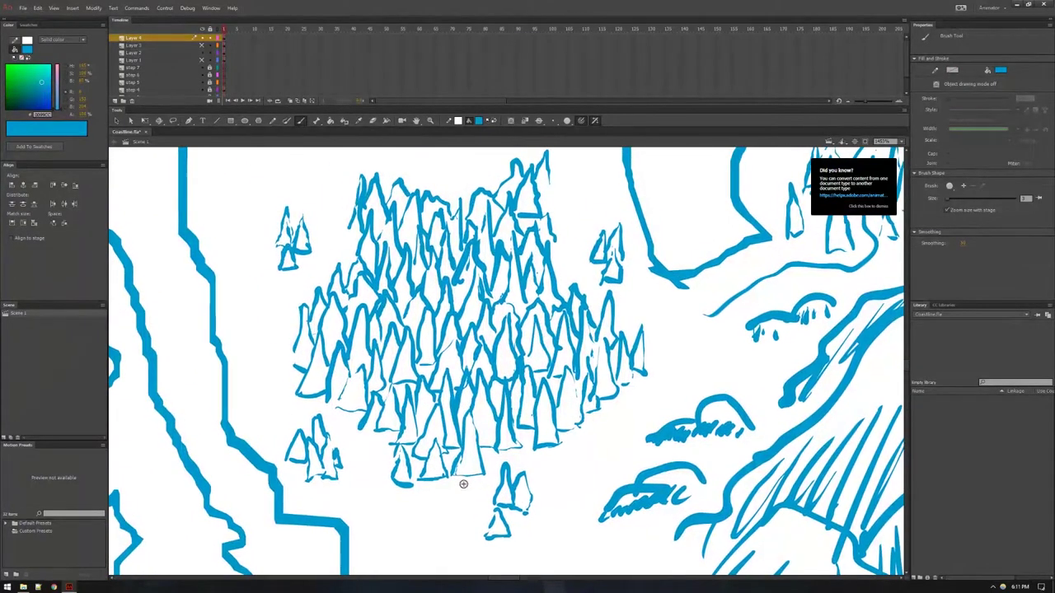
{"action": "scroll", "coordinate": [474, 445], "scroll_direction": "up", "scroll_amount": 3}
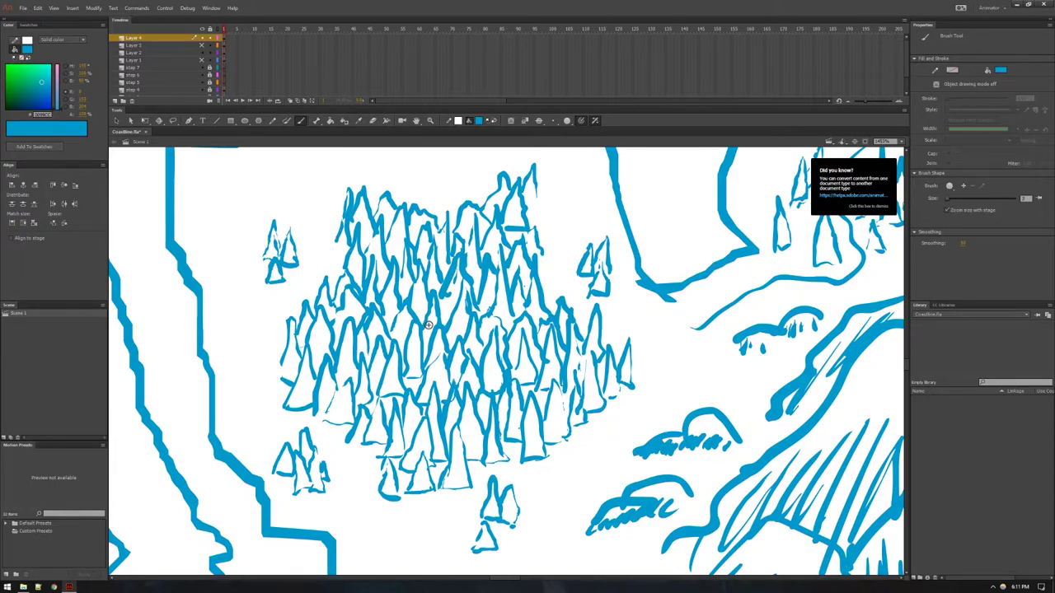
Step: Shade the trees along the forest's western and southwestern edge with short brush strokes, undoing the oversized filled patch
{"action": "mouse_move", "coordinate": [302, 371]}
{"action": "left_mouse_down"}
{"action": "mouse_move", "coordinate": [360, 429]}
{"action": "mouse_move", "coordinate": [316, 412]}
{"action": "mouse_move", "coordinate": [318, 397]}
{"action": "mouse_move", "coordinate": [279, 354]}
{"action": "mouse_move", "coordinate": [326, 418]}
{"action": "mouse_move", "coordinate": [283, 379]}
{"action": "mouse_move", "coordinate": [330, 414]}
{"action": "mouse_move", "coordinate": [286, 363]}
{"action": "mouse_move", "coordinate": [371, 445]}
{"action": "mouse_move", "coordinate": [312, 400]}
{"action": "mouse_move", "coordinate": [375, 441]}
{"action": "mouse_move", "coordinate": [325, 396]}
{"action": "mouse_move", "coordinate": [380, 438]}
{"action": "mouse_move", "coordinate": [338, 403]}
{"action": "mouse_move", "coordinate": [386, 450]}
{"action": "mouse_move", "coordinate": [341, 408]}
{"action": "mouse_move", "coordinate": [354, 411]}
{"action": "mouse_move", "coordinate": [348, 383]}
{"action": "mouse_move", "coordinate": [403, 491]}
{"action": "left_mouse_up"}
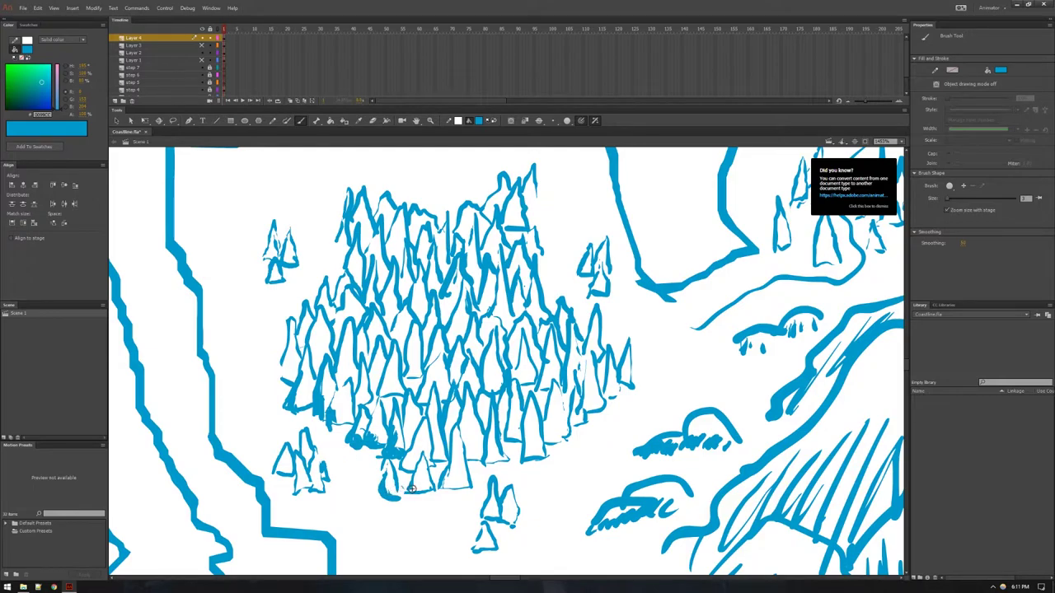
{"action": "mouse_move", "coordinate": [408, 451]}
{"action": "left_mouse_down"}
{"action": "mouse_move", "coordinate": [360, 418]}
{"action": "mouse_move", "coordinate": [415, 471]}
{"action": "left_mouse_up"}
{"action": "mouse_move", "coordinate": [454, 485]}
{"action": "left_mouse_down"}
{"action": "mouse_move", "coordinate": [410, 436]}
{"action": "mouse_move", "coordinate": [460, 490]}
{"action": "mouse_move", "coordinate": [409, 431]}
{"action": "mouse_move", "coordinate": [451, 475]}
{"action": "mouse_move", "coordinate": [433, 432]}
{"action": "mouse_move", "coordinate": [434, 455]}
{"action": "mouse_move", "coordinate": [408, 437]}
{"action": "left_mouse_up"}
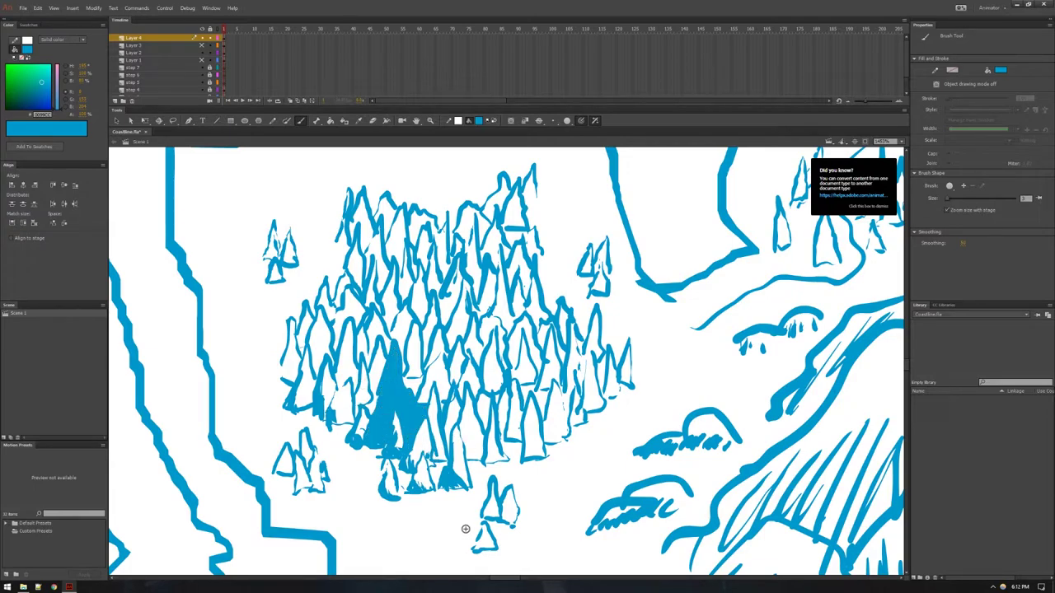
{"action": "key", "text": "ctrl+z"}
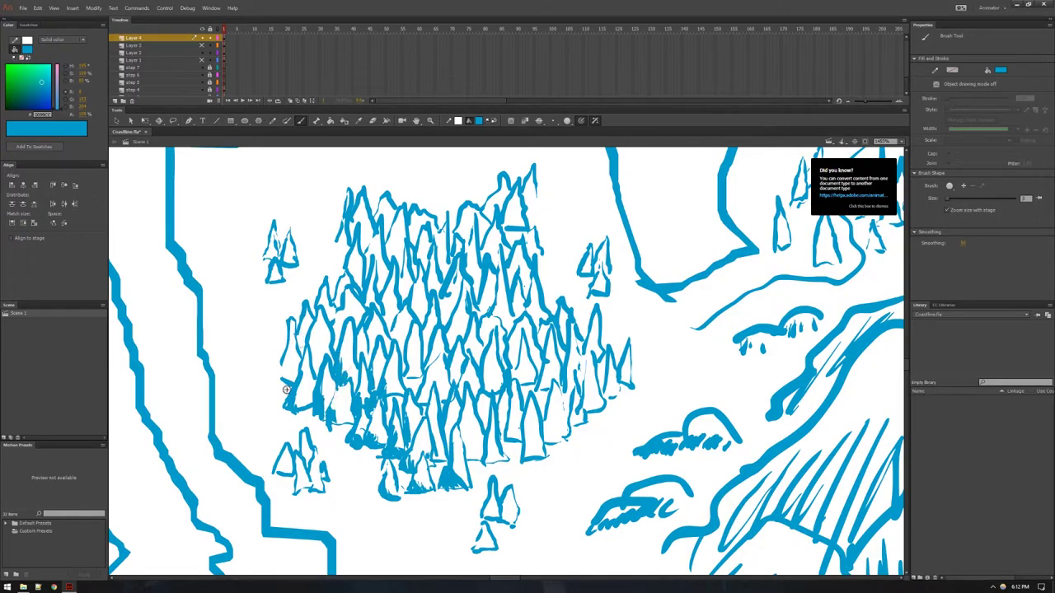
{"action": "left_click_drag", "start_coordinate": [283, 354], "coordinate": [289, 379]}
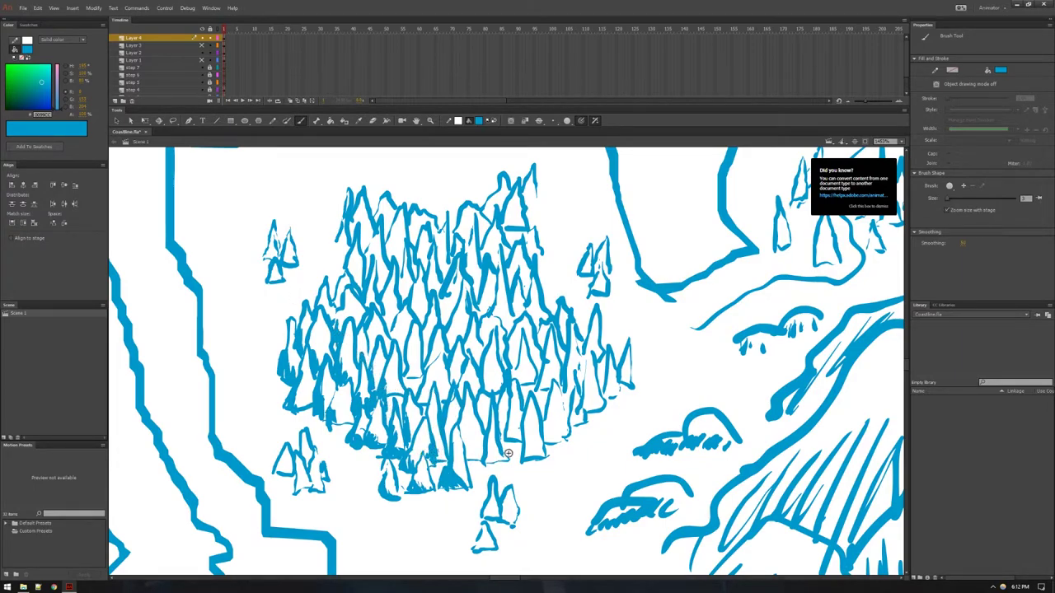
Step: Shade the sides and bases of the trees across the forest's middle and along its southern and eastern edges
{"action": "left_click_drag", "start_coordinate": [460, 424], "coordinate": [468, 453]}
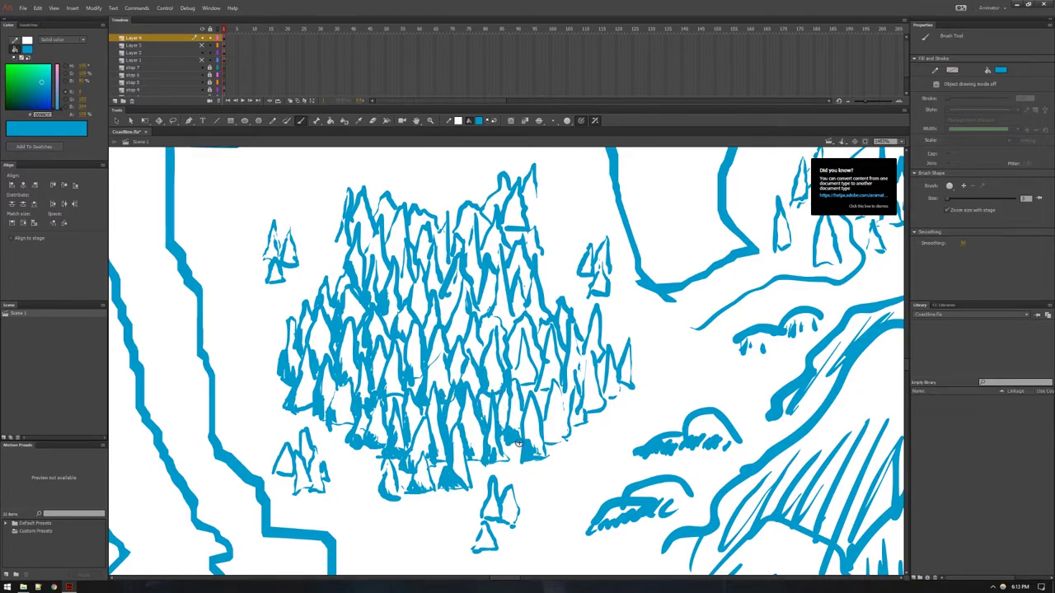
{"action": "mouse_move", "coordinate": [541, 418]}
{"action": "left_mouse_down"}
{"action": "mouse_move", "coordinate": [501, 373]}
{"action": "mouse_move", "coordinate": [557, 446]}
{"action": "left_mouse_up"}
{"action": "mouse_move", "coordinate": [589, 391]}
{"action": "left_mouse_down"}
{"action": "mouse_move", "coordinate": [541, 350]}
{"action": "mouse_move", "coordinate": [588, 409]}
{"action": "mouse_move", "coordinate": [604, 379]}
{"action": "mouse_move", "coordinate": [610, 387]}
{"action": "mouse_move", "coordinate": [563, 342]}
{"action": "mouse_move", "coordinate": [612, 394]}
{"action": "mouse_move", "coordinate": [622, 375]}
{"action": "mouse_move", "coordinate": [577, 334]}
{"action": "mouse_move", "coordinate": [568, 374]}
{"action": "left_mouse_up"}
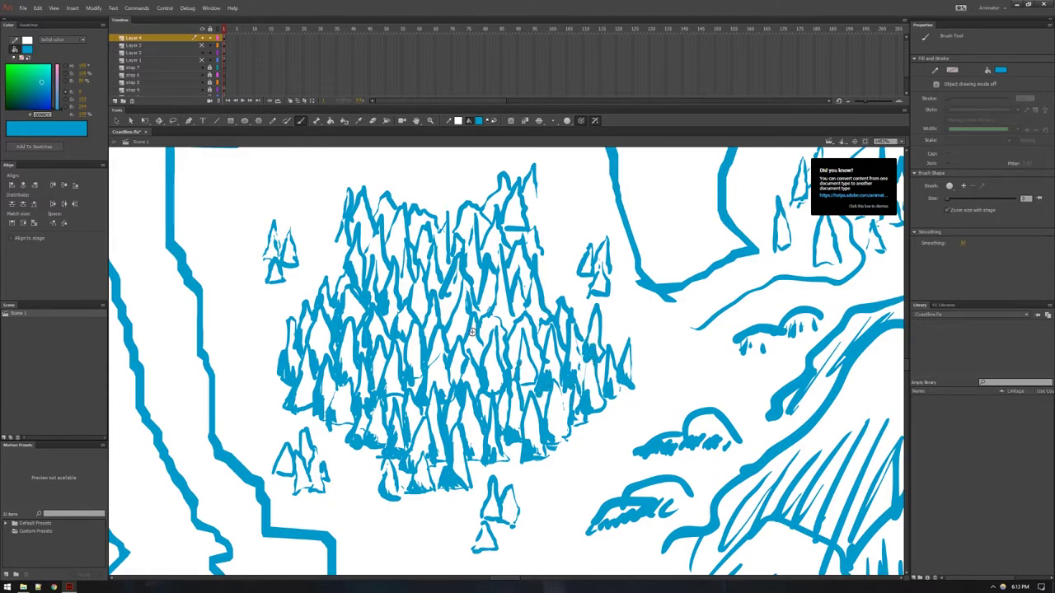
Step: Shade the sides and bases of the remaining trees in the forest's middle and north, and in the small clumps around it
{"action": "left_click_drag", "start_coordinate": [510, 339], "coordinate": [514, 377]}
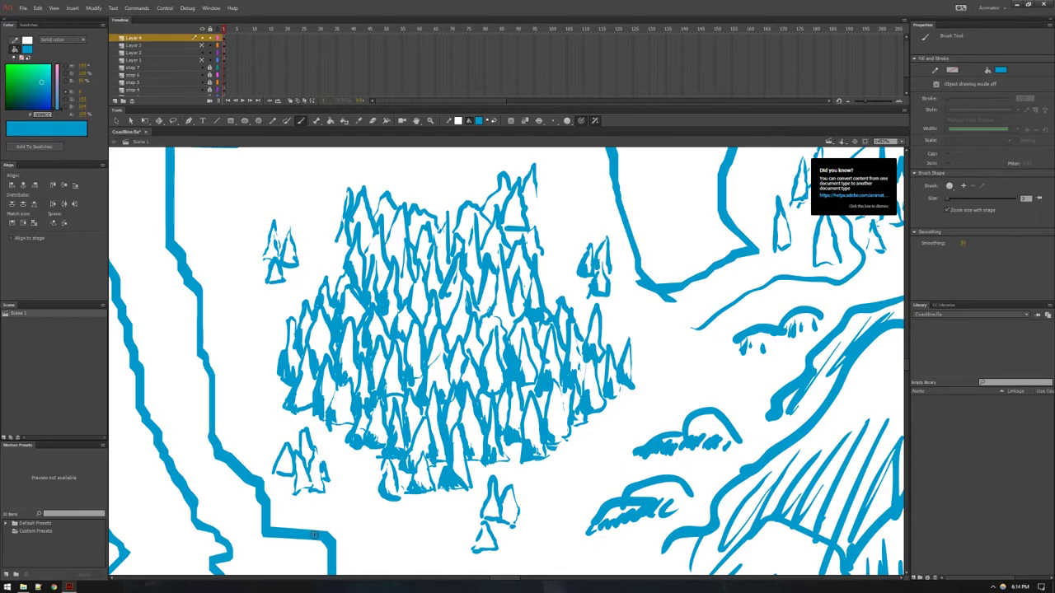
{"action": "mouse_move", "coordinate": [302, 492]}
{"action": "left_mouse_down"}
{"action": "mouse_move", "coordinate": [297, 485]}
{"action": "mouse_move", "coordinate": [317, 490]}
{"action": "left_mouse_up"}
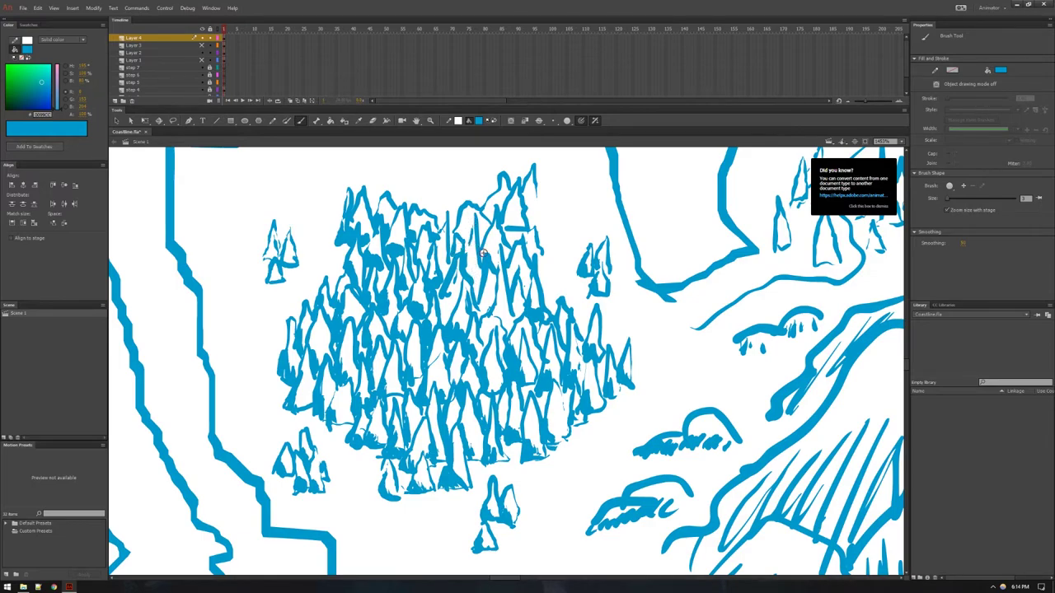
{"action": "left_click_drag", "start_coordinate": [483, 254], "coordinate": [484, 264]}
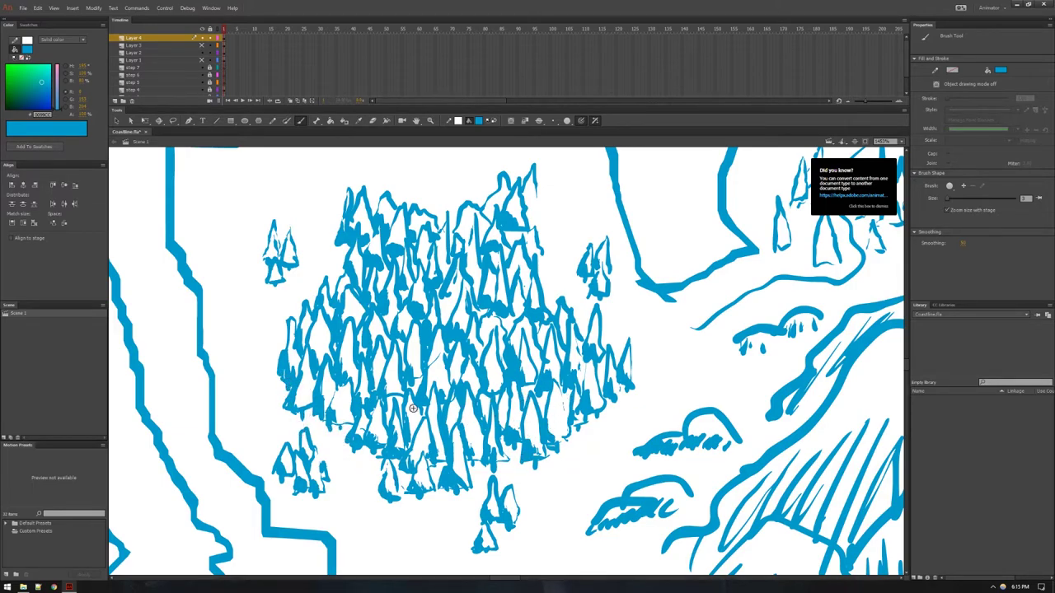
{"action": "left_click_drag", "start_coordinate": [537, 203], "coordinate": [527, 202]}
Step: Shade the trees on both sides of the winding line and the lone clump north of the forest
{"action": "left_click_drag", "start_coordinate": [775, 214], "coordinate": [527, 325]}
{"action": "left_click_drag", "start_coordinate": [632, 287], "coordinate": [637, 283]}
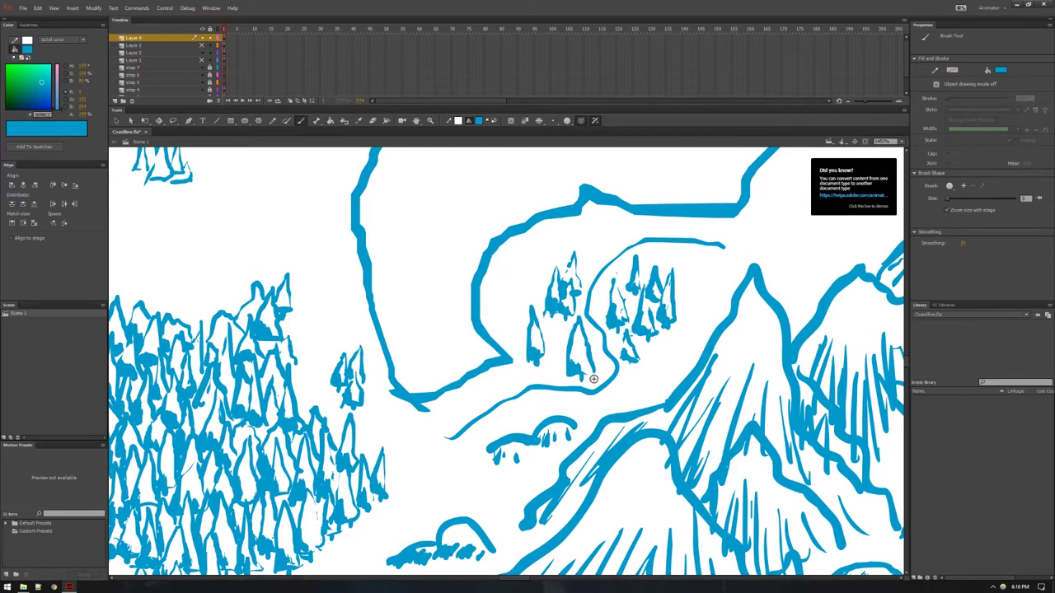
{"action": "left_click_drag", "start_coordinate": [184, 185], "coordinate": [386, 326]}
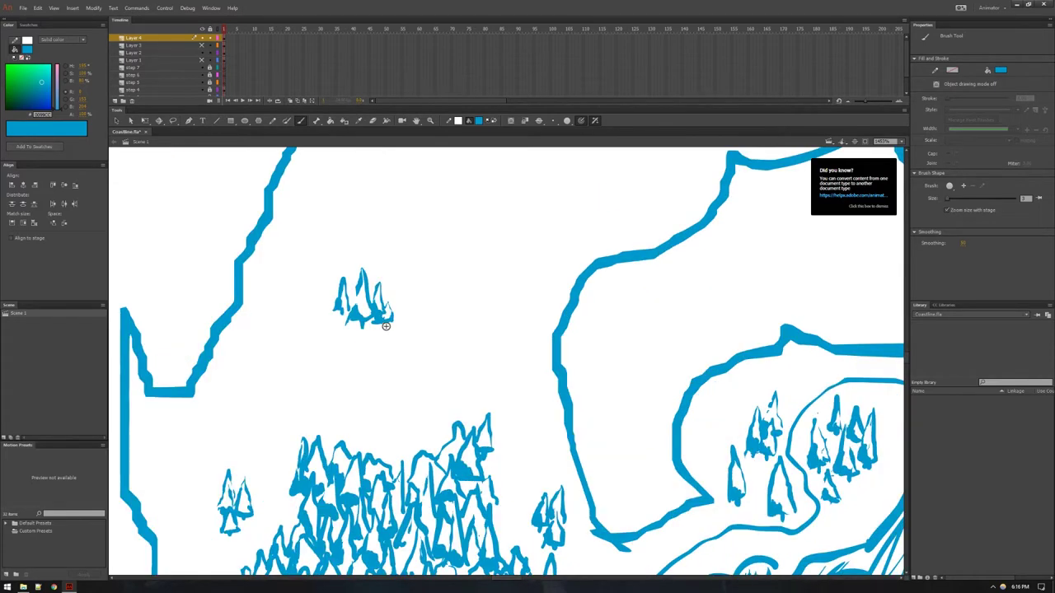
{"action": "scroll", "coordinate": [390, 367], "scroll_direction": "down", "scroll_amount": 5}
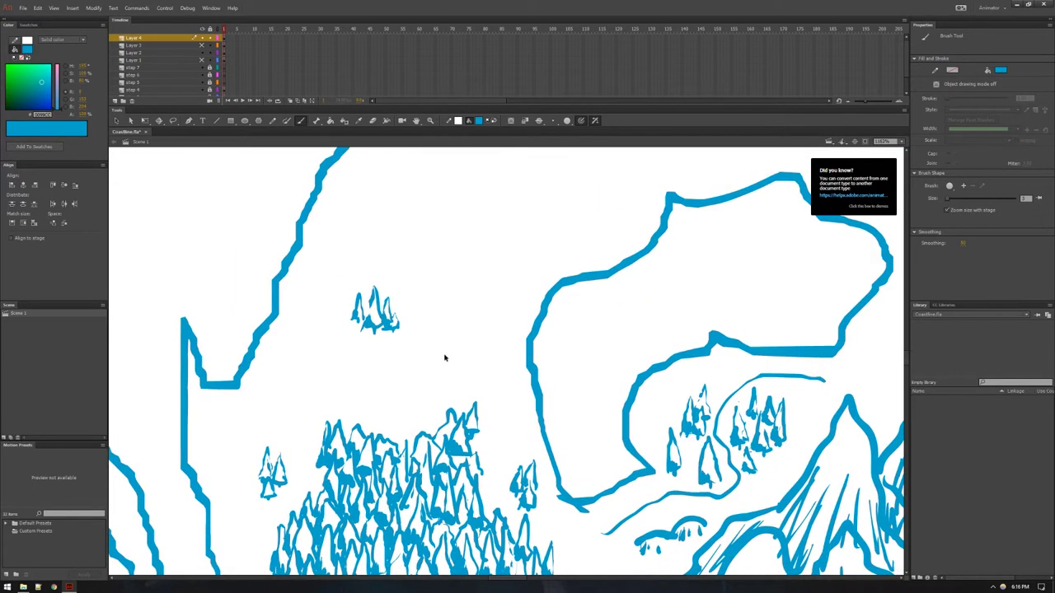
{"action": "scroll", "coordinate": [504, 333], "scroll_direction": "up", "scroll_amount": 2}
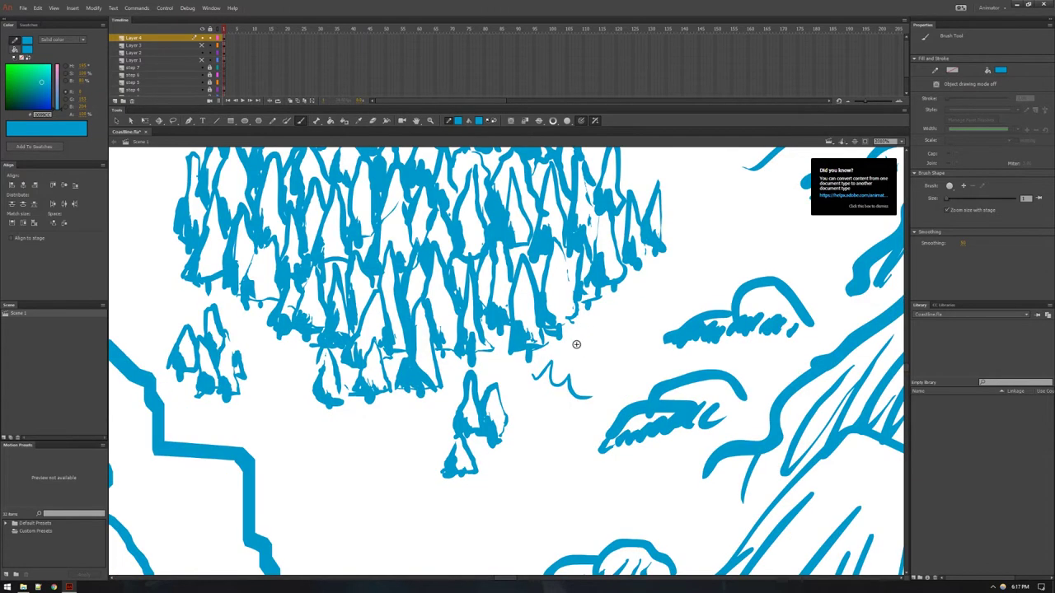
Step: Undo the test squiggle southeast of the forest and add a new layer directly beneath the tree layer
{"action": "key", "text": "ctrl+z"}
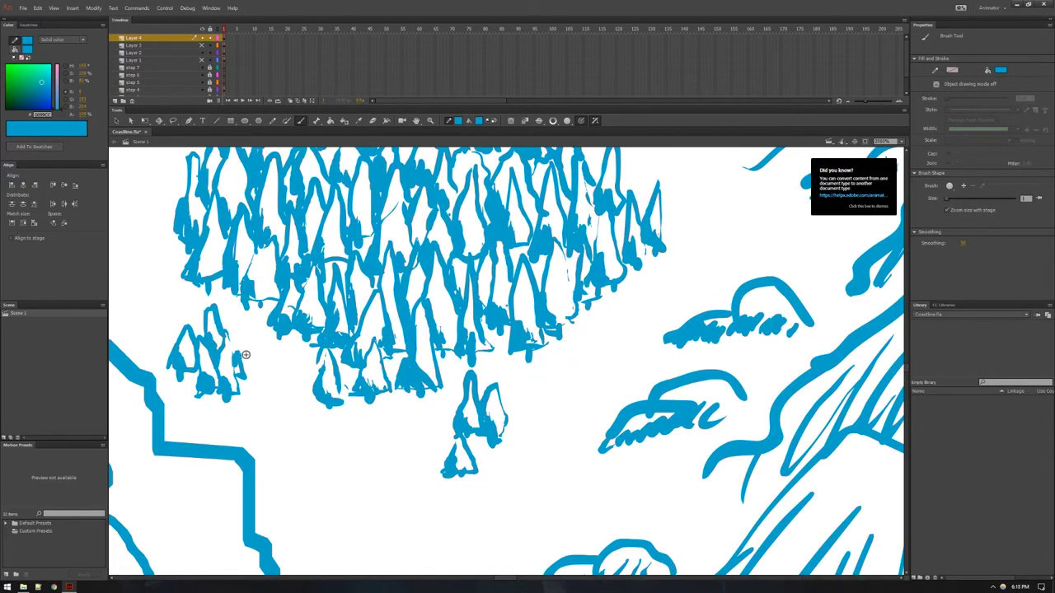
{"action": "scroll", "coordinate": [245, 355], "scroll_direction": "up", "scroll_amount": 3}
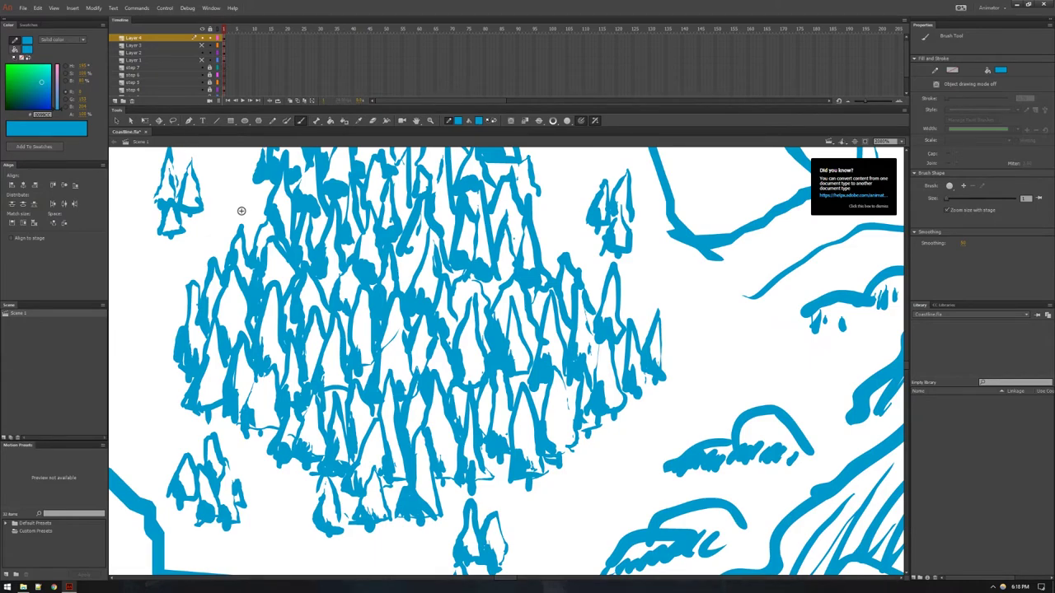
{"action": "scroll", "coordinate": [241, 211], "scroll_direction": "down", "scroll_amount": 3}
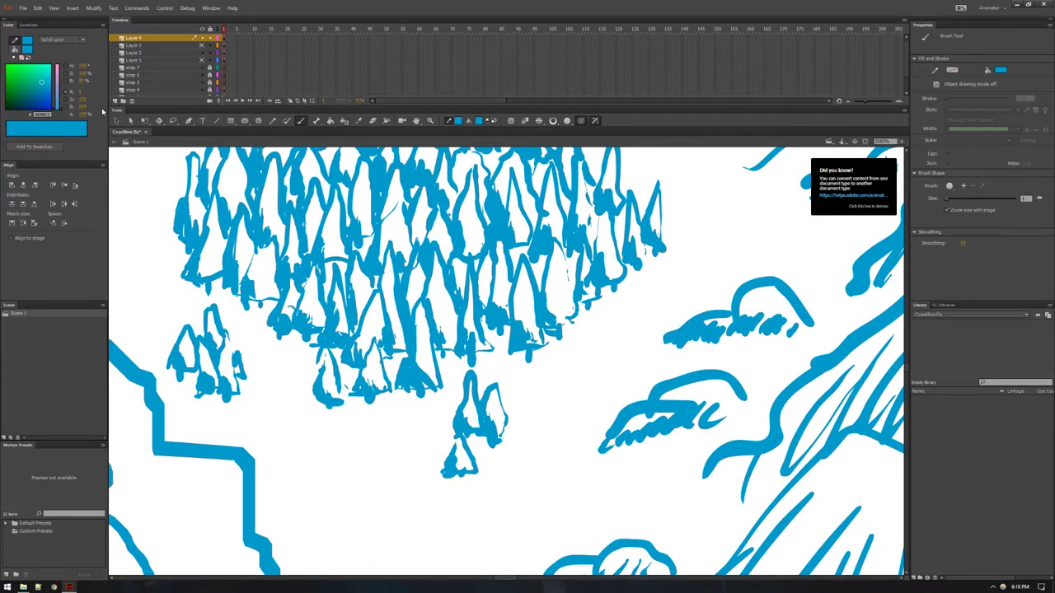
{"action": "left_click", "coordinate": [152, 44]}
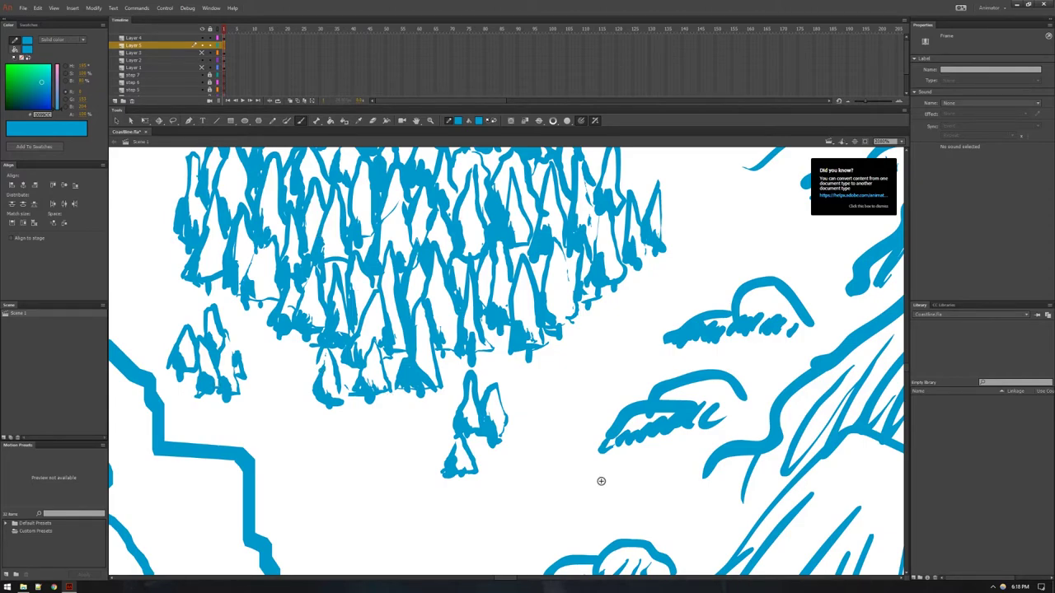
Step: Draw thin horizontal ground strokes beneath the forest's southernmost trees and the clumps to its south and southwest
{"action": "left_click_drag", "start_coordinate": [309, 400], "coordinate": [403, 403]}
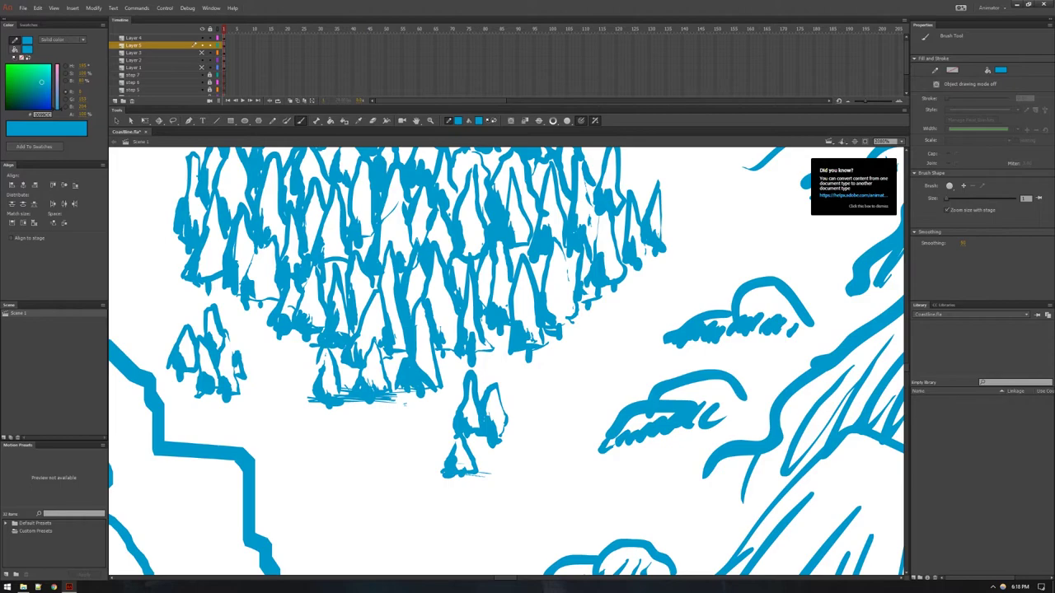
{"action": "mouse_move", "coordinate": [526, 477]}
{"action": "left_mouse_down"}
{"action": "mouse_move", "coordinate": [544, 474]}
{"action": "mouse_move", "coordinate": [518, 439]}
{"action": "mouse_move", "coordinate": [414, 434]}
{"action": "left_mouse_up"}
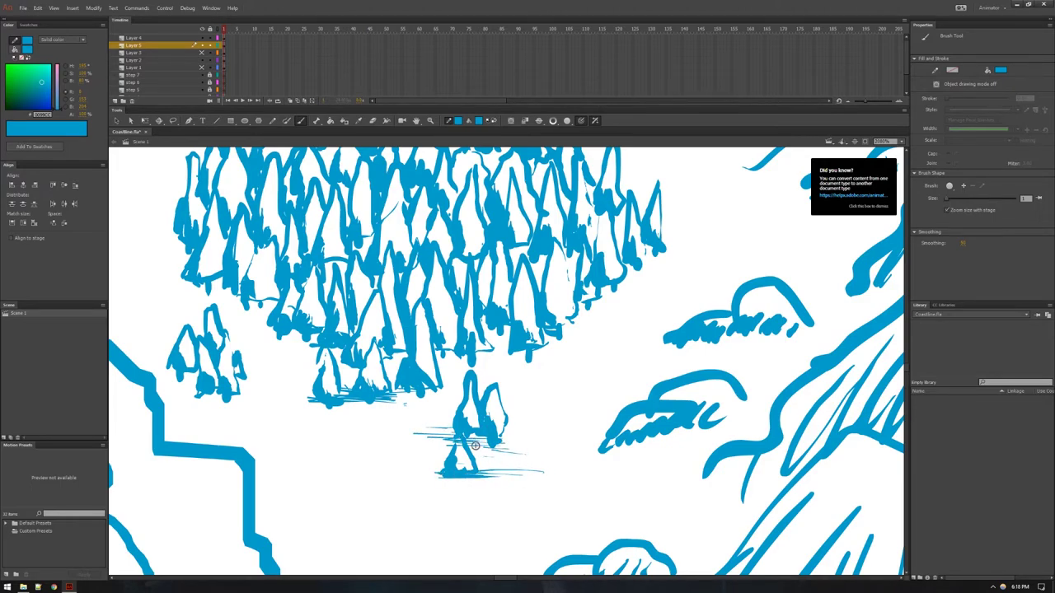
{"action": "mouse_move", "coordinate": [191, 397]}
{"action": "left_mouse_down"}
{"action": "mouse_move", "coordinate": [259, 397]}
{"action": "mouse_move", "coordinate": [265, 379]}
{"action": "left_mouse_up"}
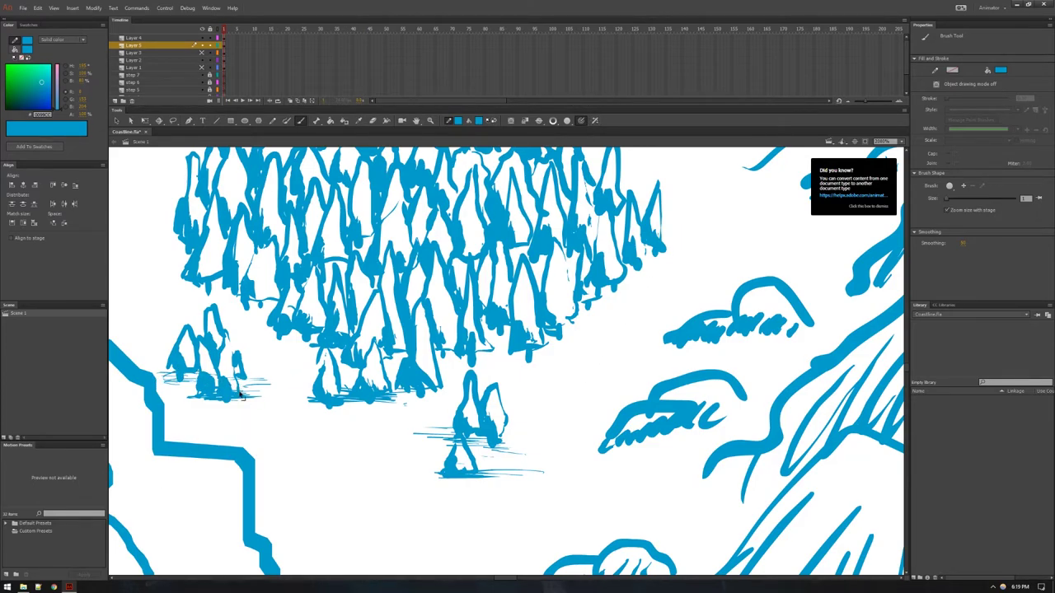
Step: Hatch the ground along the forest's southern edge with long horizontal strokes reaching toward the southeast
{"action": "mouse_move", "coordinate": [443, 383]}
{"action": "left_mouse_down"}
{"action": "mouse_move", "coordinate": [455, 381]}
{"action": "mouse_move", "coordinate": [427, 365]}
{"action": "mouse_move", "coordinate": [478, 353]}
{"action": "left_mouse_up"}
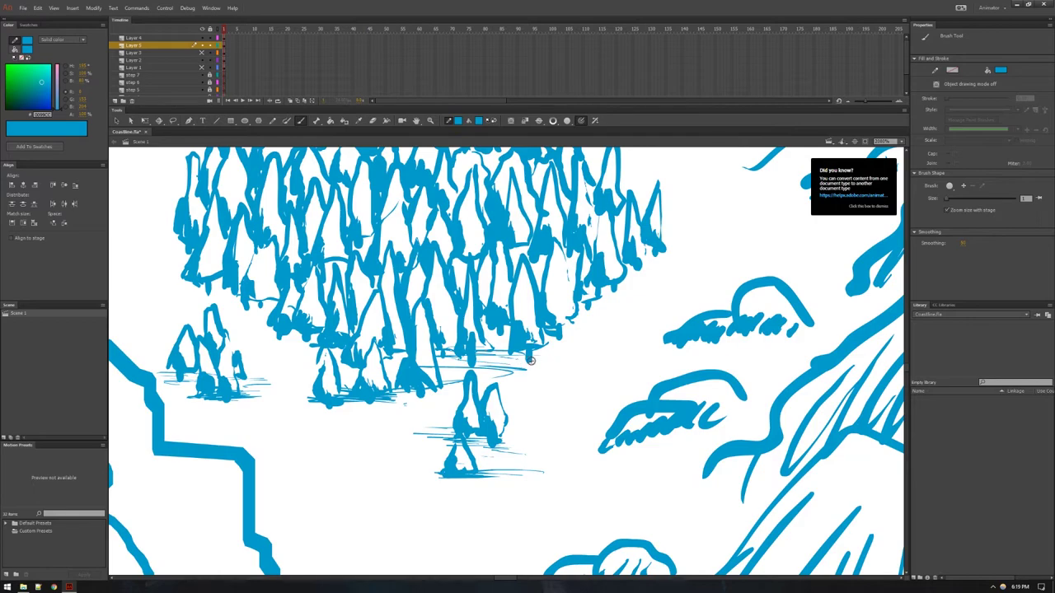
{"action": "mouse_move", "coordinate": [480, 363]}
{"action": "left_mouse_down"}
{"action": "mouse_move", "coordinate": [546, 355]}
{"action": "mouse_move", "coordinate": [566, 367]}
{"action": "left_mouse_up"}
{"action": "left_click_drag", "start_coordinate": [440, 368], "coordinate": [570, 359]}
{"action": "left_click_drag", "start_coordinate": [491, 356], "coordinate": [605, 343]}
{"action": "left_click_drag", "start_coordinate": [586, 307], "coordinate": [608, 304]}
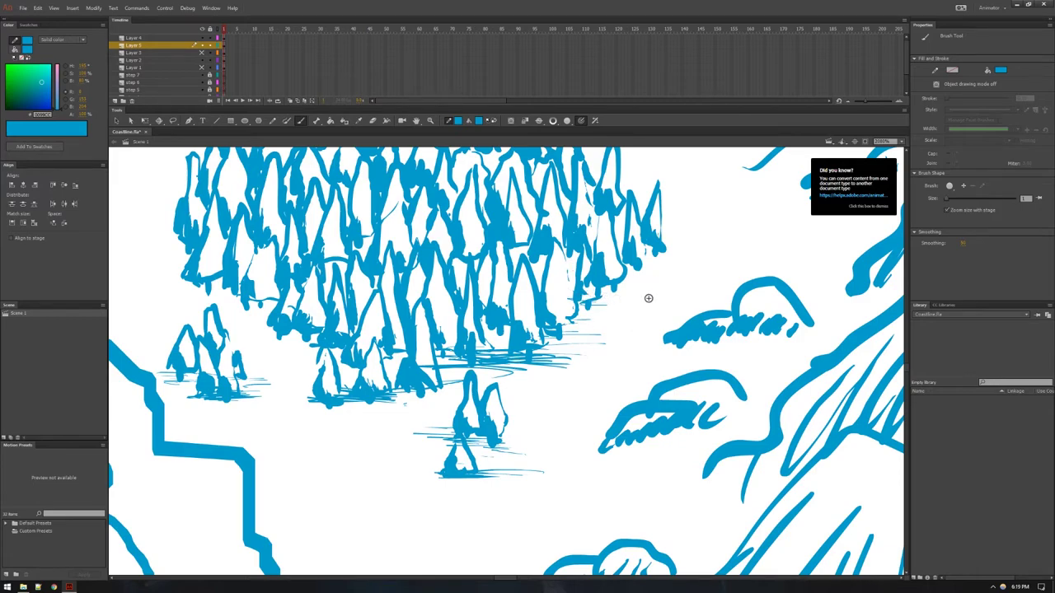
Step: Thicken the horizontal ground hatching beneath the trees along the forest's southeastern edge
{"action": "mouse_move", "coordinate": [590, 289]}
{"action": "left_mouse_down"}
{"action": "mouse_move", "coordinate": [663, 290]}
{"action": "mouse_move", "coordinate": [600, 291]}
{"action": "mouse_move", "coordinate": [638, 301]}
{"action": "left_mouse_up"}
{"action": "left_click_drag", "start_coordinate": [566, 303], "coordinate": [631, 309]}
{"action": "left_click_drag", "start_coordinate": [578, 312], "coordinate": [623, 313]}
{"action": "left_click_drag", "start_coordinate": [555, 318], "coordinate": [595, 318]}
{"action": "left_click_drag", "start_coordinate": [522, 325], "coordinate": [579, 336]}
{"action": "mouse_move", "coordinate": [496, 345]}
{"action": "left_mouse_down"}
{"action": "mouse_move", "coordinate": [554, 343]}
{"action": "mouse_move", "coordinate": [540, 338]}
{"action": "left_mouse_up"}
{"action": "left_click_drag", "start_coordinate": [484, 335], "coordinate": [511, 335]}
{"action": "left_click_drag", "start_coordinate": [445, 357], "coordinate": [493, 359]}
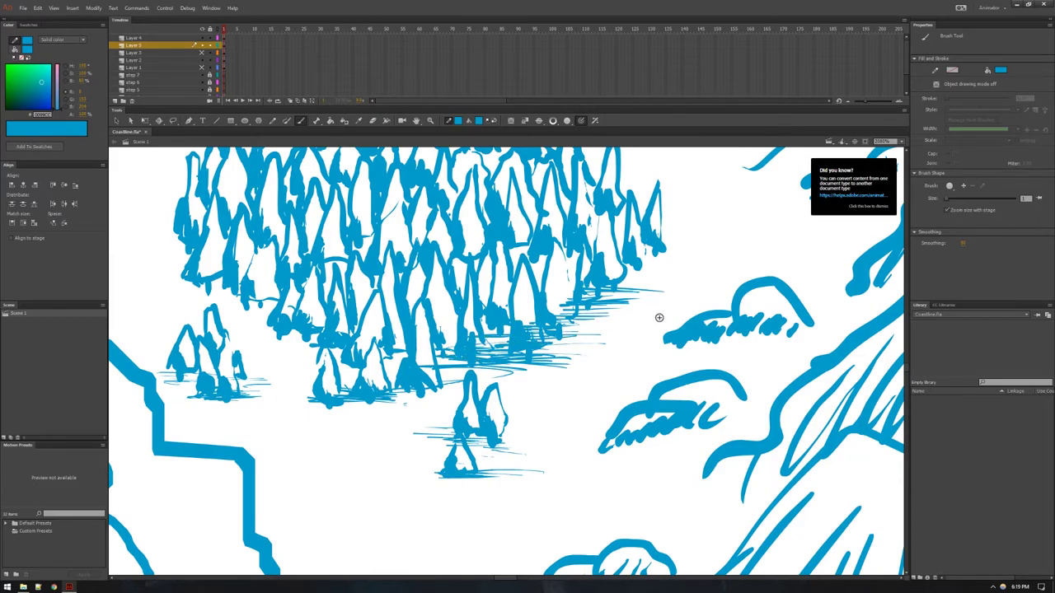
Step: Continue the horizontal ground strokes up to the forest's easternmost trees
{"action": "left_click_drag", "start_coordinate": [621, 275], "coordinate": [657, 274]}
{"action": "left_click_drag", "start_coordinate": [602, 287], "coordinate": [682, 262]}
{"action": "mouse_move", "coordinate": [649, 257]}
{"action": "left_mouse_down"}
{"action": "mouse_move", "coordinate": [675, 255]}
{"action": "mouse_move", "coordinate": [662, 250]}
{"action": "left_mouse_up"}
{"action": "mouse_move", "coordinate": [668, 245]}
{"action": "left_mouse_down"}
{"action": "mouse_move", "coordinate": [692, 235]}
{"action": "mouse_move", "coordinate": [666, 237]}
{"action": "left_mouse_up"}
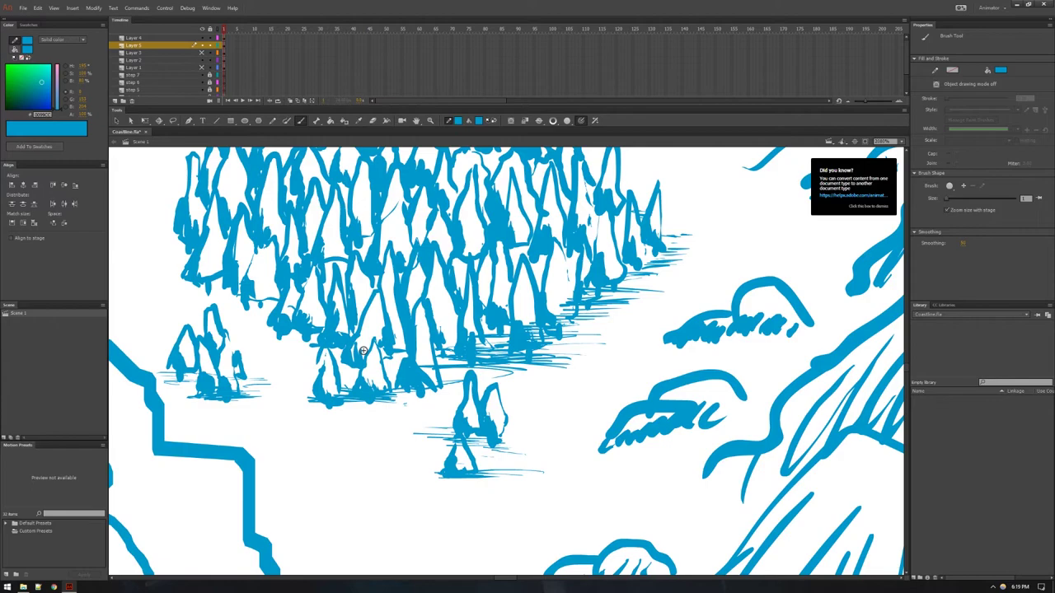
Step: Hatch the ground with horizontal strokes along the forest's southwestern and western edges
{"action": "scroll", "coordinate": [363, 351], "scroll_direction": "up", "scroll_amount": 4}
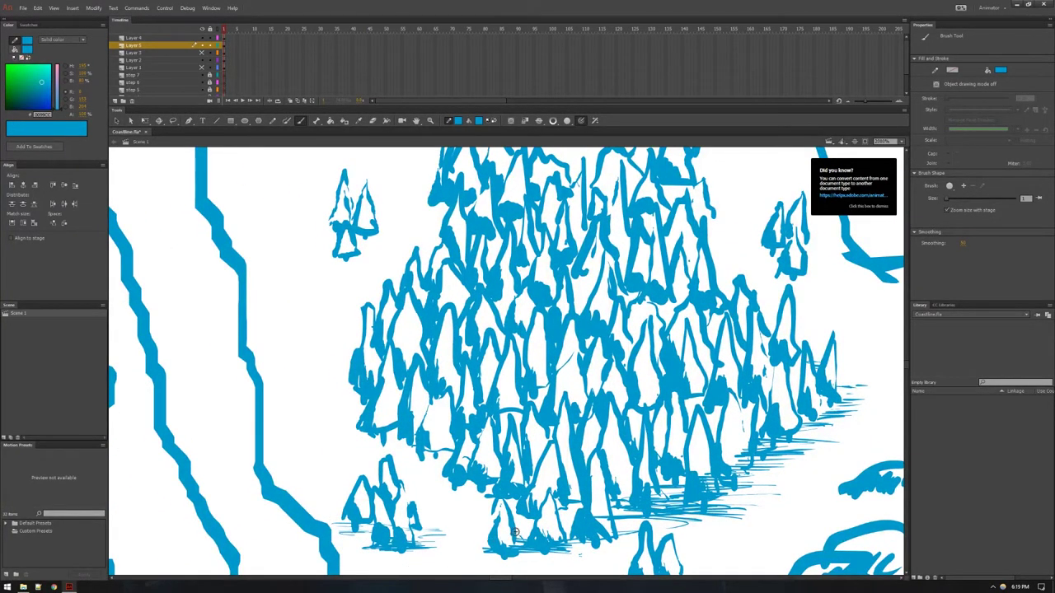
{"action": "mouse_move", "coordinate": [479, 525]}
{"action": "left_mouse_down"}
{"action": "mouse_move", "coordinate": [500, 523]}
{"action": "mouse_move", "coordinate": [460, 512]}
{"action": "mouse_move", "coordinate": [497, 504]}
{"action": "mouse_move", "coordinate": [454, 497]}
{"action": "mouse_move", "coordinate": [457, 486]}
{"action": "mouse_move", "coordinate": [423, 471]}
{"action": "mouse_move", "coordinate": [445, 472]}
{"action": "mouse_move", "coordinate": [371, 448]}
{"action": "left_mouse_up"}
{"action": "mouse_move", "coordinate": [389, 447]}
{"action": "left_mouse_down"}
{"action": "mouse_move", "coordinate": [337, 440]}
{"action": "mouse_move", "coordinate": [344, 412]}
{"action": "left_mouse_up"}
{"action": "left_click_drag", "start_coordinate": [364, 405], "coordinate": [343, 397]}
{"action": "left_click_drag", "start_coordinate": [365, 398], "coordinate": [317, 384]}
{"action": "mouse_move", "coordinate": [317, 384]}
{"action": "left_mouse_down"}
{"action": "mouse_move", "coordinate": [355, 389]}
{"action": "mouse_move", "coordinate": [307, 384]}
{"action": "mouse_move", "coordinate": [326, 367]}
{"action": "mouse_move", "coordinate": [352, 367]}
{"action": "mouse_move", "coordinate": [318, 372]}
{"action": "mouse_move", "coordinate": [329, 352]}
{"action": "left_mouse_up"}
{"action": "mouse_move", "coordinate": [333, 346]}
{"action": "left_mouse_down"}
{"action": "mouse_move", "coordinate": [363, 341]}
{"action": "mouse_move", "coordinate": [333, 343]}
{"action": "left_mouse_up"}
{"action": "left_click_drag", "start_coordinate": [363, 332], "coordinate": [341, 333]}
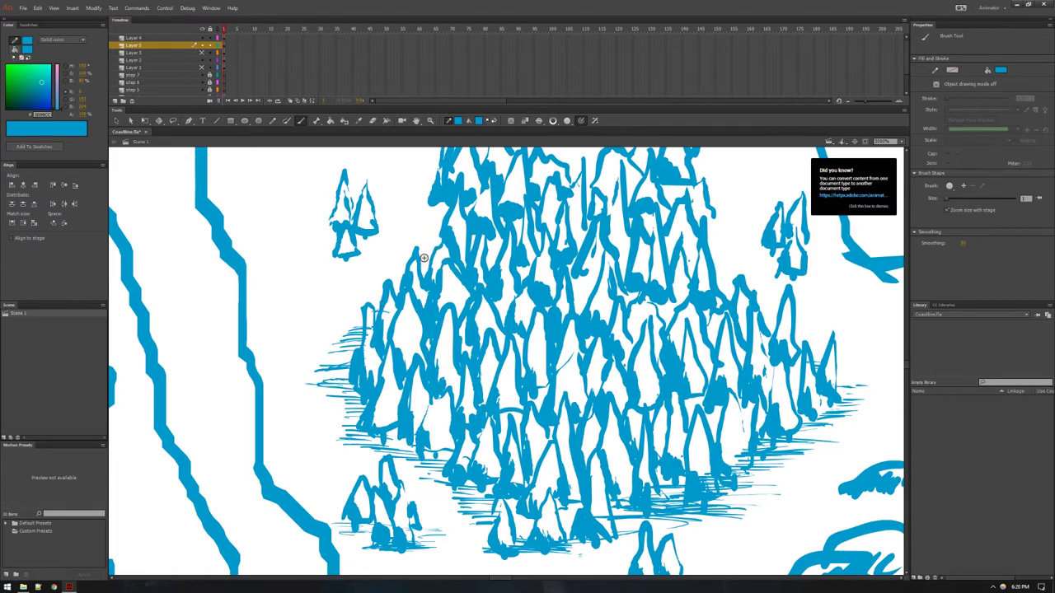
Step: Add horizontal ground strokes along the forest's northwestern edge and beneath the small clump to the northwest
{"action": "mouse_move", "coordinate": [442, 244]}
{"action": "left_mouse_down"}
{"action": "mouse_move", "coordinate": [456, 215]}
{"action": "mouse_move", "coordinate": [438, 206]}
{"action": "mouse_move", "coordinate": [458, 203]}
{"action": "mouse_move", "coordinate": [414, 201]}
{"action": "left_mouse_up"}
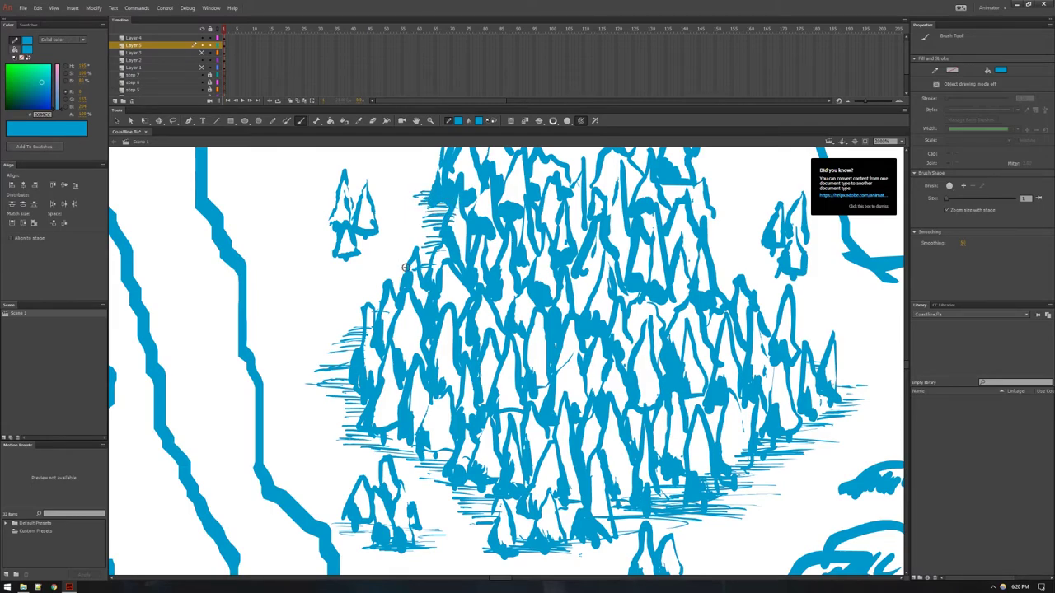
{"action": "mouse_move", "coordinate": [521, 338]}
{"action": "left_mouse_down"}
{"action": "mouse_move", "coordinate": [568, 481]}
{"action": "mouse_move", "coordinate": [572, 364]}
{"action": "left_mouse_up"}
{"action": "scroll", "coordinate": [471, 320], "scroll_direction": "down", "scroll_amount": 1}
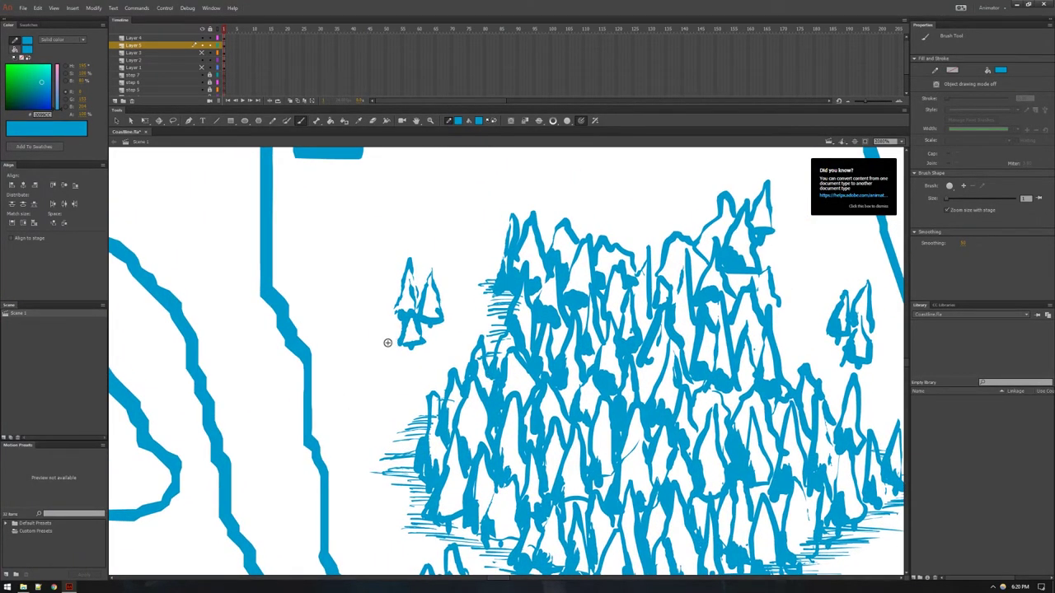
{"action": "mouse_move", "coordinate": [444, 347]}
{"action": "left_mouse_down"}
{"action": "mouse_move", "coordinate": [381, 349]}
{"action": "mouse_move", "coordinate": [444, 347]}
{"action": "mouse_move", "coordinate": [433, 325]}
{"action": "mouse_move", "coordinate": [366, 327]}
{"action": "mouse_move", "coordinate": [364, 344]}
{"action": "left_mouse_up"}
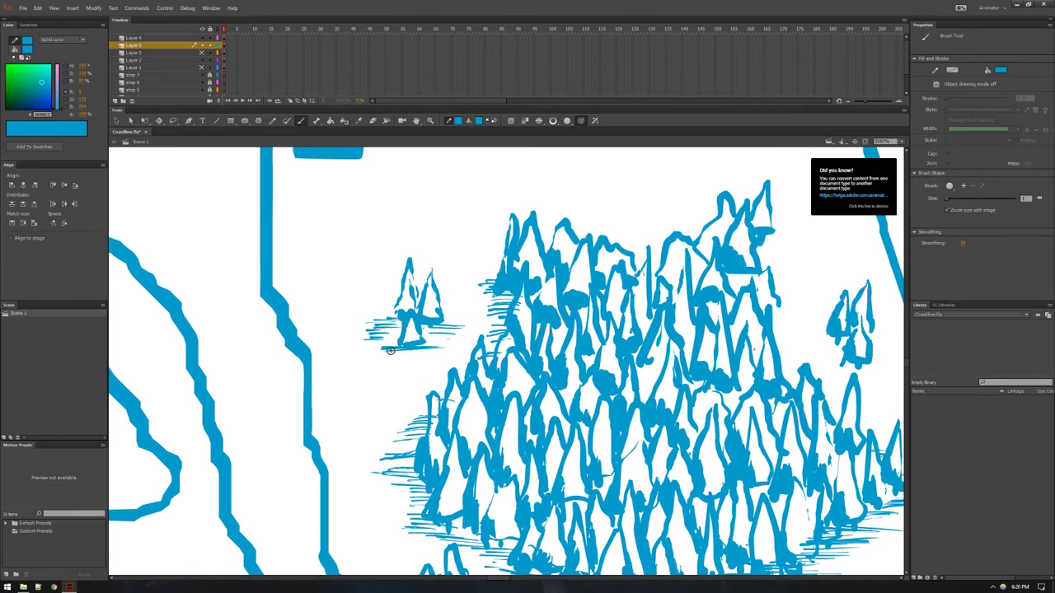
Step: Hatch horizontal strokes around the forest's northern treetops and down its northeastern and eastern edges
{"action": "left_click_drag", "start_coordinate": [504, 296], "coordinate": [414, 353]}
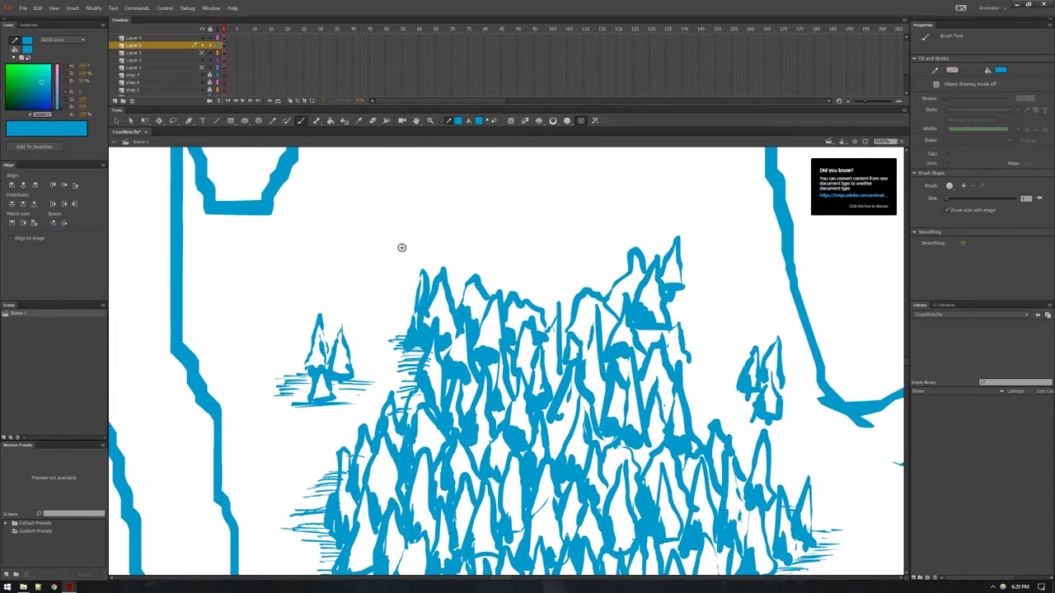
{"action": "left_click_drag", "start_coordinate": [413, 314], "coordinate": [382, 317]}
{"action": "left_click_drag", "start_coordinate": [376, 327], "coordinate": [391, 325]}
{"action": "left_click_drag", "start_coordinate": [488, 285], "coordinate": [532, 291]}
{"action": "mouse_move", "coordinate": [499, 288]}
{"action": "left_mouse_down"}
{"action": "mouse_move", "coordinate": [566, 295]}
{"action": "mouse_move", "coordinate": [532, 292]}
{"action": "left_mouse_up"}
{"action": "mouse_move", "coordinate": [520, 293]}
{"action": "left_mouse_down"}
{"action": "mouse_move", "coordinate": [618, 285]}
{"action": "mouse_move", "coordinate": [617, 257]}
{"action": "mouse_move", "coordinate": [672, 246]}
{"action": "left_mouse_up"}
{"action": "mouse_move", "coordinate": [671, 249]}
{"action": "left_mouse_down"}
{"action": "mouse_move", "coordinate": [640, 251]}
{"action": "mouse_move", "coordinate": [699, 271]}
{"action": "mouse_move", "coordinate": [677, 277]}
{"action": "mouse_move", "coordinate": [716, 337]}
{"action": "mouse_move", "coordinate": [699, 371]}
{"action": "mouse_move", "coordinate": [715, 394]}
{"action": "mouse_move", "coordinate": [699, 402]}
{"action": "mouse_move", "coordinate": [731, 430]}
{"action": "mouse_move", "coordinate": [410, 412]}
{"action": "mouse_move", "coordinate": [326, 371]}
{"action": "left_mouse_up"}
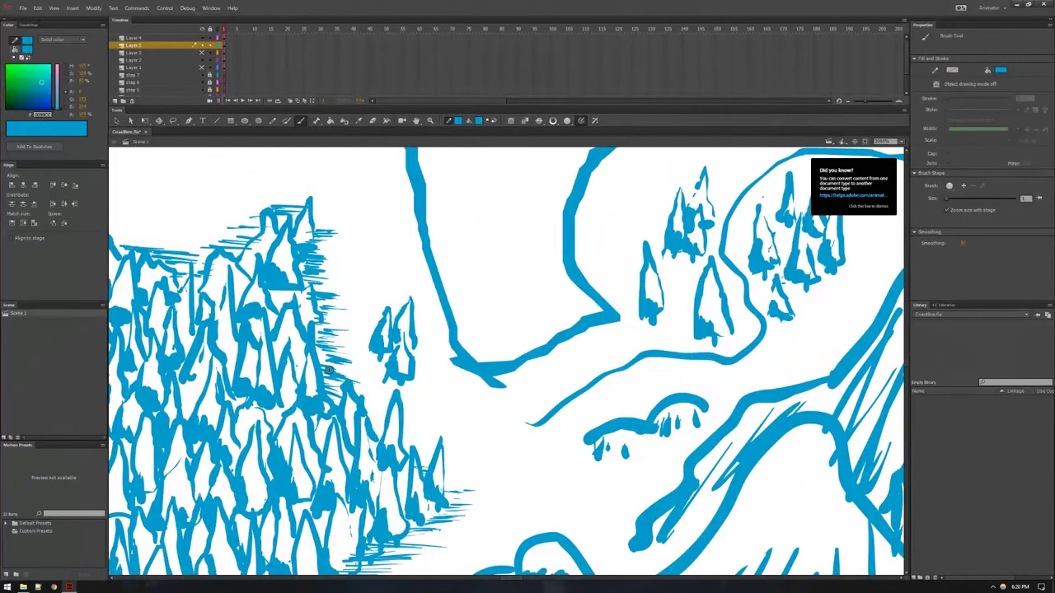
{"action": "mouse_move", "coordinate": [390, 379]}
{"action": "left_mouse_down"}
{"action": "mouse_move", "coordinate": [354, 394]}
{"action": "mouse_move", "coordinate": [401, 389]}
{"action": "mouse_move", "coordinate": [381, 411]}
{"action": "left_mouse_up"}
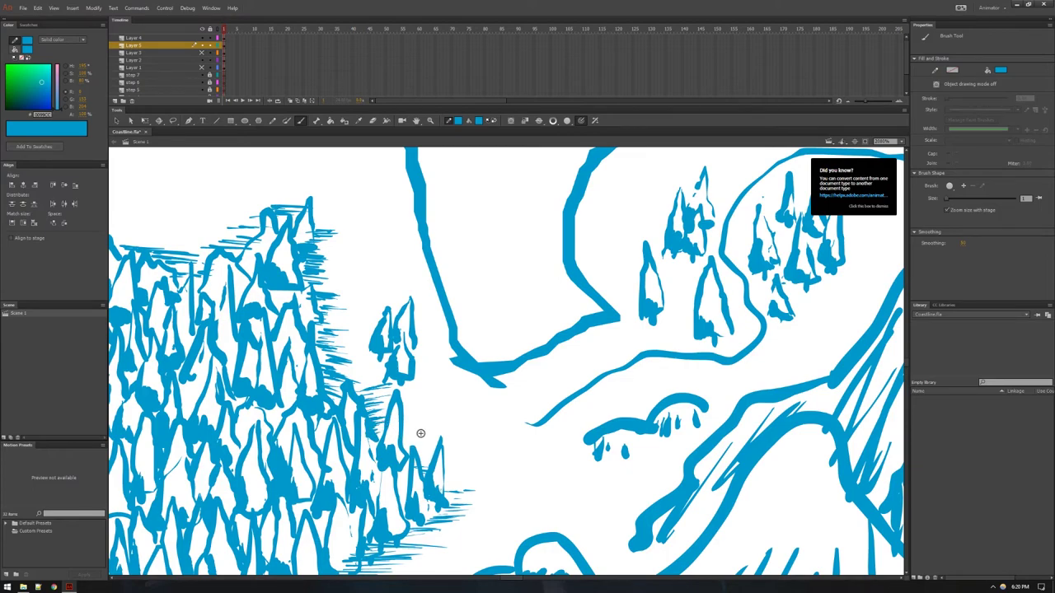
{"action": "left_click_drag", "start_coordinate": [436, 433], "coordinate": [404, 440]}
Step: Draw horizontal ground strokes around the base of the small clump between the forest and the inland shoreline's tip
{"action": "left_click_drag", "start_coordinate": [349, 356], "coordinate": [391, 366]}
{"action": "mouse_move", "coordinate": [362, 370]}
{"action": "left_mouse_down"}
{"action": "mouse_move", "coordinate": [431, 389]}
{"action": "mouse_move", "coordinate": [442, 367]}
{"action": "left_mouse_up"}
{"action": "mouse_move", "coordinate": [422, 361]}
{"action": "left_mouse_down"}
{"action": "mouse_move", "coordinate": [439, 357]}
{"action": "mouse_move", "coordinate": [428, 367]}
{"action": "left_mouse_up"}
{"action": "left_click_drag", "start_coordinate": [415, 368], "coordinate": [429, 374]}
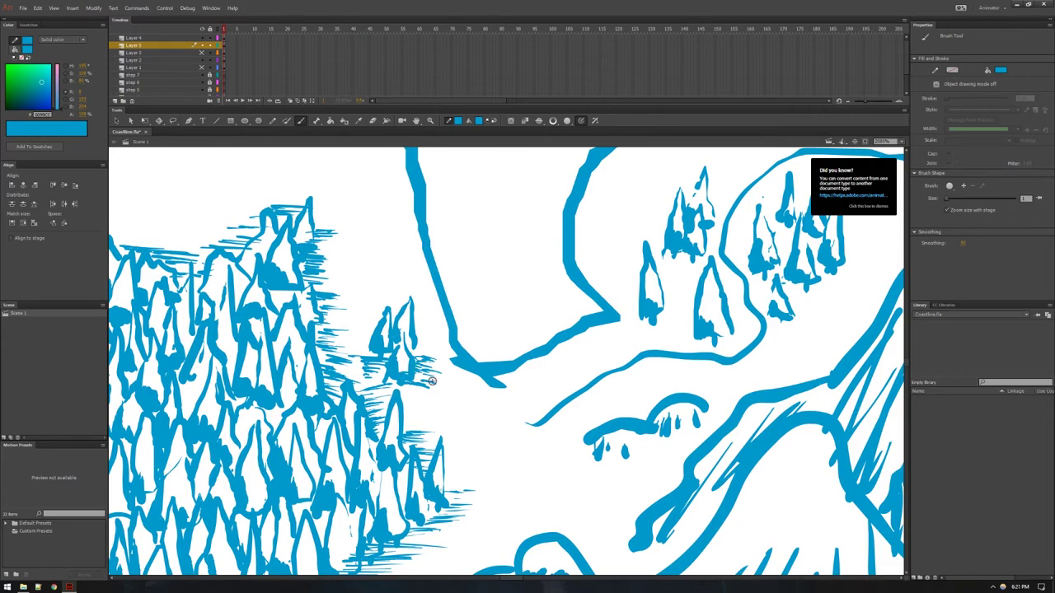
Step: Add horizontal ground strokes beneath the two single trees west of the winding line
{"action": "left_click_drag", "start_coordinate": [501, 371], "coordinate": [285, 333]}
{"action": "left_click_drag", "start_coordinate": [356, 368], "coordinate": [383, 360]}
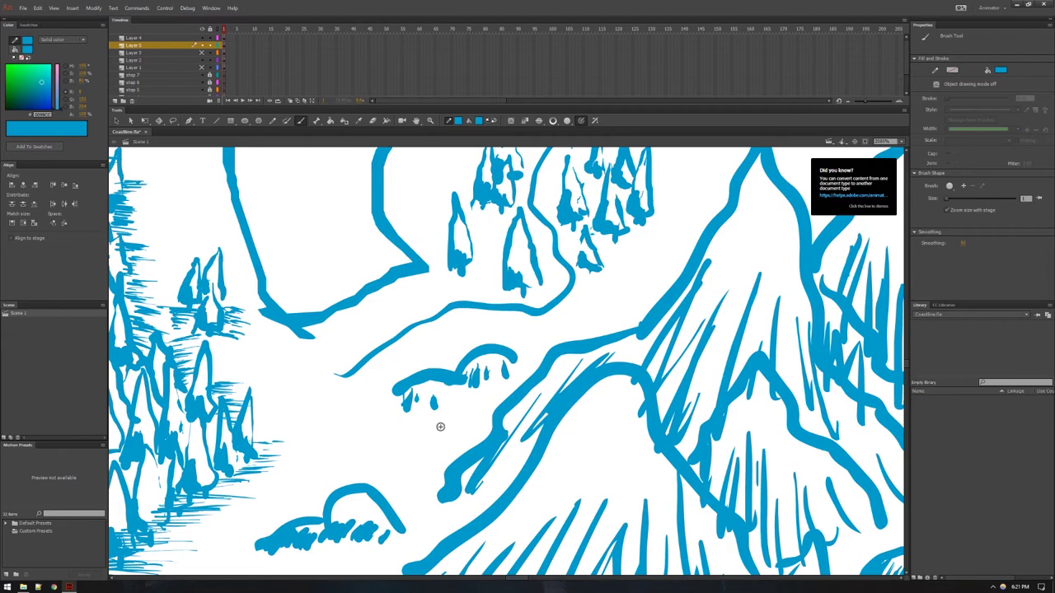
{"action": "mouse_move", "coordinate": [447, 265]}
{"action": "left_mouse_down"}
{"action": "mouse_move", "coordinate": [507, 267]}
{"action": "mouse_move", "coordinate": [439, 270]}
{"action": "mouse_move", "coordinate": [492, 280]}
{"action": "mouse_move", "coordinate": [450, 282]}
{"action": "left_mouse_up"}
{"action": "mouse_move", "coordinate": [545, 292]}
{"action": "left_mouse_down"}
{"action": "mouse_move", "coordinate": [495, 292]}
{"action": "mouse_move", "coordinate": [539, 298]}
{"action": "mouse_move", "coordinate": [523, 294]}
{"action": "mouse_move", "coordinate": [481, 408]}
{"action": "left_mouse_up"}
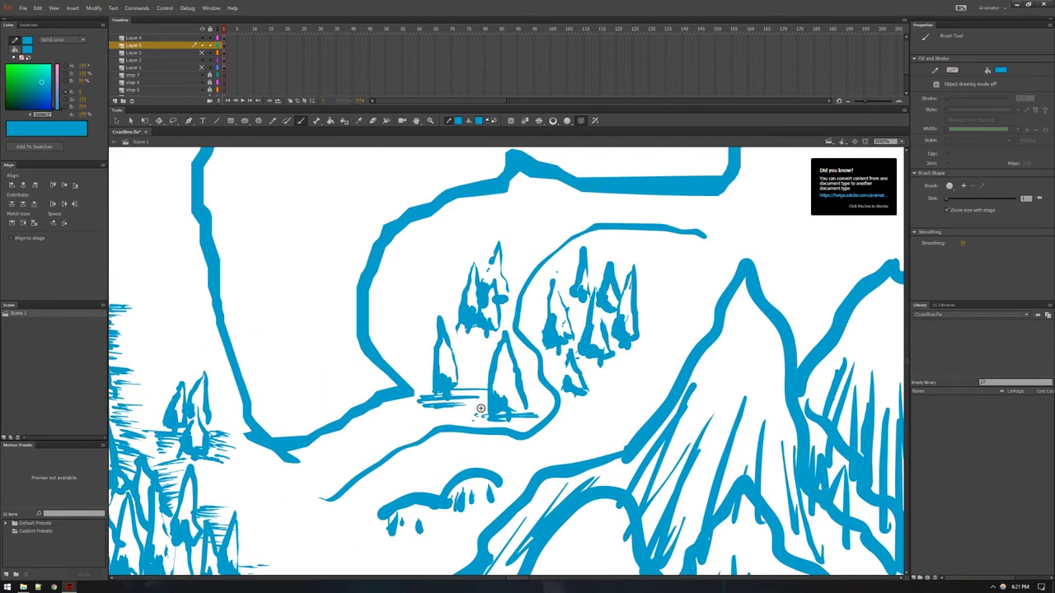
Step: Hatch horizontal strokes below and on both sides of the tree clump just west of the winding line
{"action": "mouse_move", "coordinate": [433, 323]}
{"action": "left_mouse_down"}
{"action": "mouse_move", "coordinate": [500, 327]}
{"action": "mouse_move", "coordinate": [485, 333]}
{"action": "left_mouse_up"}
{"action": "mouse_move", "coordinate": [458, 334]}
{"action": "left_mouse_down"}
{"action": "mouse_move", "coordinate": [496, 336]}
{"action": "mouse_move", "coordinate": [484, 334]}
{"action": "left_mouse_up"}
{"action": "mouse_move", "coordinate": [438, 316]}
{"action": "left_mouse_down"}
{"action": "mouse_move", "coordinate": [459, 320]}
{"action": "mouse_move", "coordinate": [462, 310]}
{"action": "left_mouse_up"}
{"action": "left_click_drag", "start_coordinate": [433, 301], "coordinate": [463, 301]}
{"action": "left_click_drag", "start_coordinate": [440, 291], "coordinate": [465, 295]}
{"action": "mouse_move", "coordinate": [492, 256]}
{"action": "left_mouse_down"}
{"action": "mouse_move", "coordinate": [464, 258]}
{"action": "mouse_move", "coordinate": [518, 272]}
{"action": "left_mouse_up"}
{"action": "mouse_move", "coordinate": [516, 278]}
{"action": "left_mouse_down"}
{"action": "mouse_move", "coordinate": [504, 281]}
{"action": "mouse_move", "coordinate": [501, 317]}
{"action": "left_mouse_up"}
{"action": "left_click_drag", "start_coordinate": [512, 319], "coordinate": [500, 321]}
Step: Draw horizontal ground strokes along the southern and eastern sides of the tree group east of the winding line
{"action": "left_click_drag", "start_coordinate": [637, 278], "coordinate": [471, 314]}
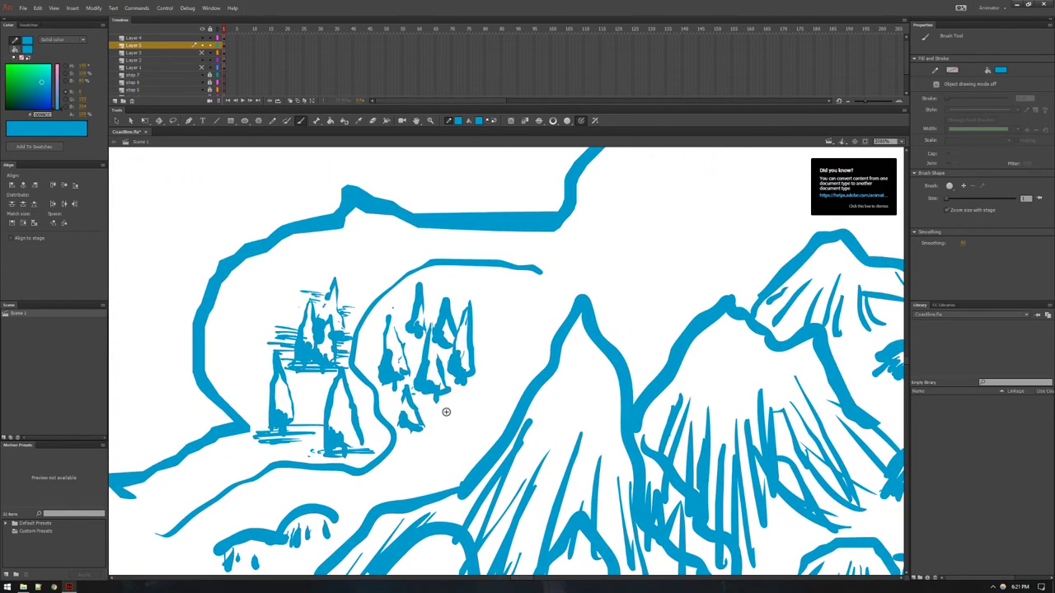
{"action": "mouse_move", "coordinate": [460, 430]}
{"action": "left_mouse_down"}
{"action": "mouse_move", "coordinate": [402, 435]}
{"action": "mouse_move", "coordinate": [425, 413]}
{"action": "left_mouse_up"}
{"action": "left_click_drag", "start_coordinate": [486, 409], "coordinate": [468, 409]}
{"action": "mouse_move", "coordinate": [484, 403]}
{"action": "left_mouse_down"}
{"action": "mouse_move", "coordinate": [438, 401]}
{"action": "mouse_move", "coordinate": [453, 391]}
{"action": "left_mouse_up"}
{"action": "left_click_drag", "start_coordinate": [498, 384], "coordinate": [467, 386]}
{"action": "left_click_drag", "start_coordinate": [502, 381], "coordinate": [478, 375]}
{"action": "left_click_drag", "start_coordinate": [501, 364], "coordinate": [478, 360]}
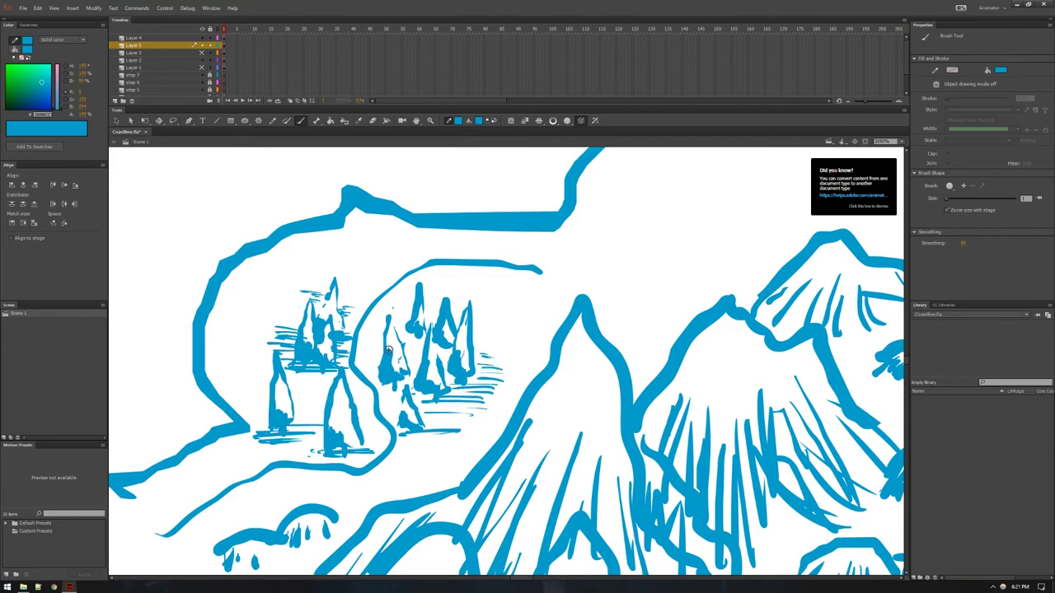
Step: Fill the gaps between the eastern tree group and the winding line with short horizontal strokes
{"action": "left_click_drag", "start_coordinate": [414, 362], "coordinate": [403, 368]}
{"action": "left_click_drag", "start_coordinate": [420, 373], "coordinate": [376, 389]}
{"action": "left_click_drag", "start_coordinate": [391, 384], "coordinate": [376, 385]}
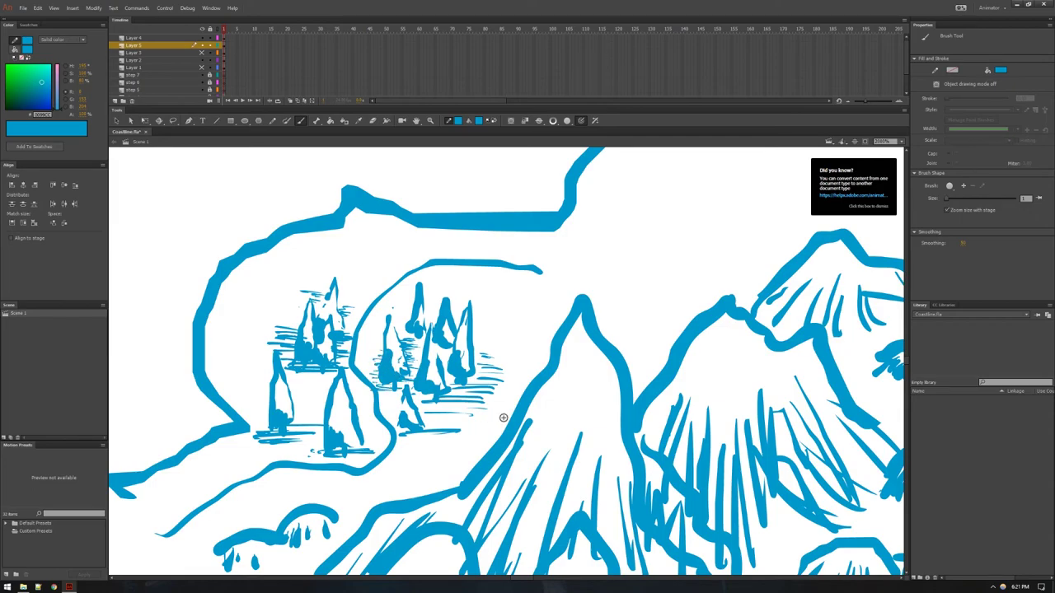
Step: Add horizontal ground strokes beneath the lone tree clump north of the main forest
{"action": "scroll", "coordinate": [467, 302], "scroll_direction": "up", "scroll_amount": 2}
{"action": "scroll", "coordinate": [442, 307], "scroll_direction": "down", "scroll_amount": 2}
{"action": "scroll", "coordinate": [446, 311], "scroll_direction": "down", "scroll_amount": 1}
{"action": "scroll", "coordinate": [445, 310], "scroll_direction": "down", "scroll_amount": 2}
{"action": "left_click_drag", "start_coordinate": [435, 300], "coordinate": [613, 316]}
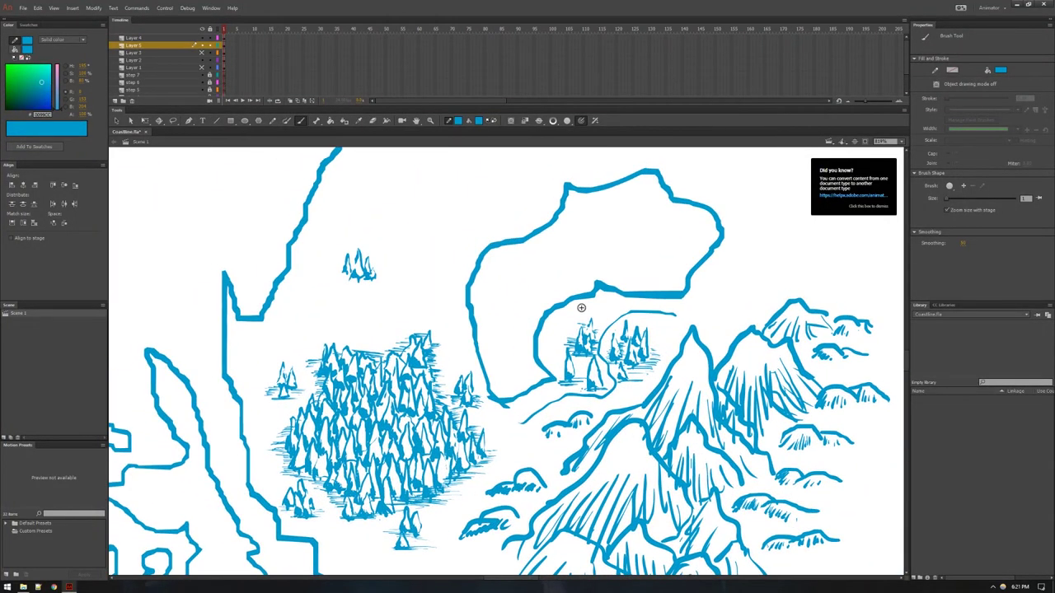
{"action": "scroll", "coordinate": [355, 289], "scroll_direction": "up", "scroll_amount": 4}
{"action": "left_click_drag", "start_coordinate": [363, 284], "coordinate": [393, 343]}
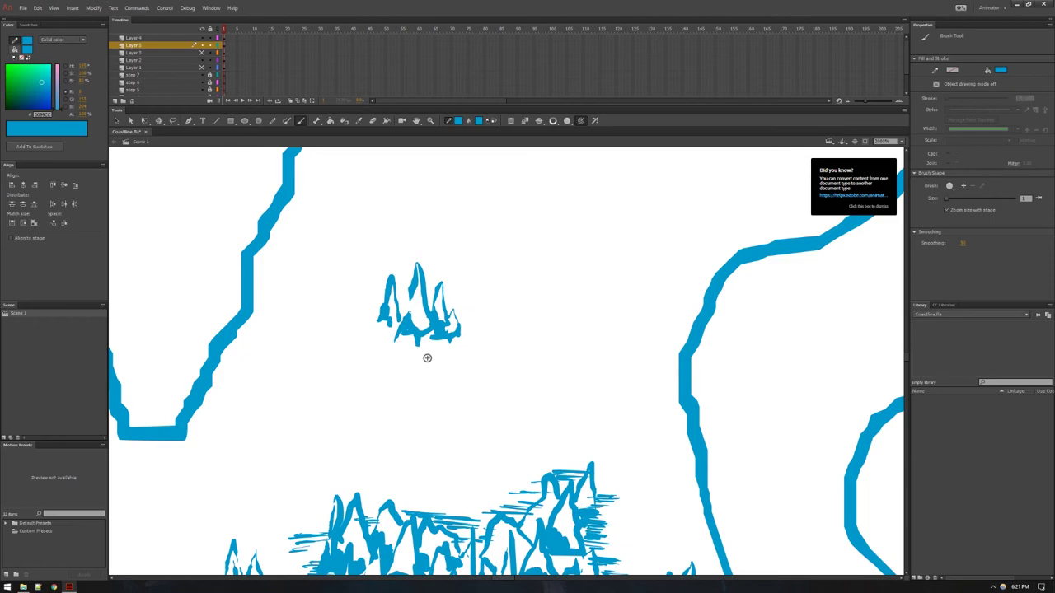
{"action": "mouse_move", "coordinate": [390, 340]}
{"action": "left_mouse_down"}
{"action": "mouse_move", "coordinate": [379, 330]}
{"action": "mouse_move", "coordinate": [404, 327]}
{"action": "mouse_move", "coordinate": [378, 328]}
{"action": "mouse_move", "coordinate": [422, 345]}
{"action": "mouse_move", "coordinate": [486, 330]}
{"action": "left_mouse_up"}
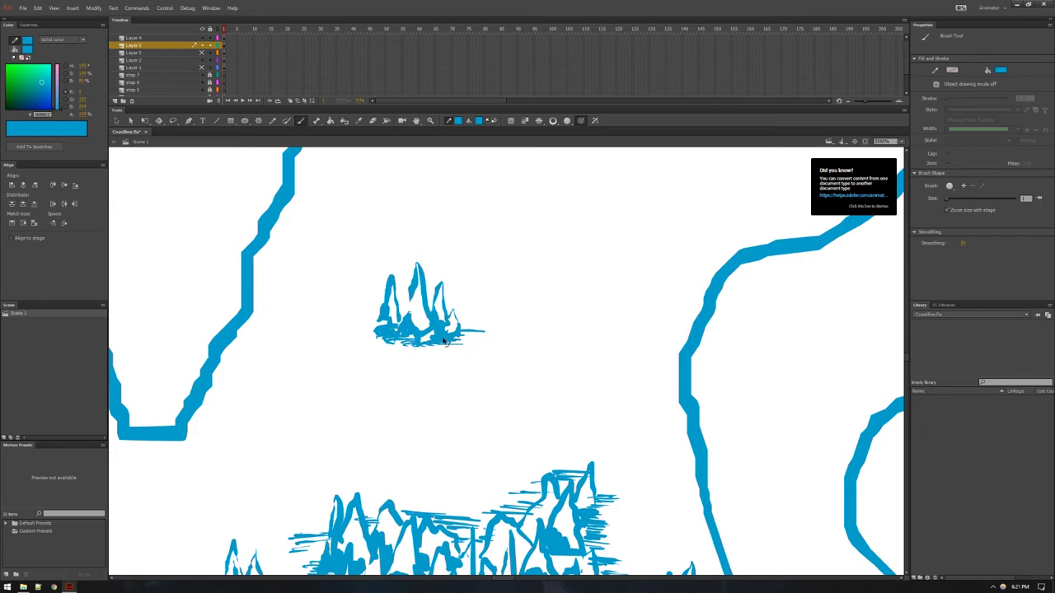
Step: Undo the dense ground strokes beneath the lone tree clump north of the main forest
{"action": "key", "text": "ctrl+z"}
{"action": "key", "text": "ctrl+z"}
{"action": "key", "text": "ctrl+z"}
{"action": "key", "text": "ctrl+z"}
{"action": "key", "text": "ctrl+z"}
{"action": "key", "text": "ctrl+z"}
{"action": "key", "text": "ctrl+z"}
{"action": "key", "text": "ctrl+z"}
{"action": "key", "text": "ctrl+z"}
{"action": "key", "text": "ctrl+z"}
Step: Redraw looser horizontal ground strokes below and on both sides of the lone northern tree clump, extending past its outer trees
{"action": "mouse_move", "coordinate": [278, 305]}
{"action": "left_mouse_down"}
{"action": "mouse_move", "coordinate": [347, 318]}
{"action": "mouse_move", "coordinate": [353, 329]}
{"action": "left_mouse_up"}
{"action": "scroll", "coordinate": [503, 356], "scroll_direction": "down", "scroll_amount": 10}
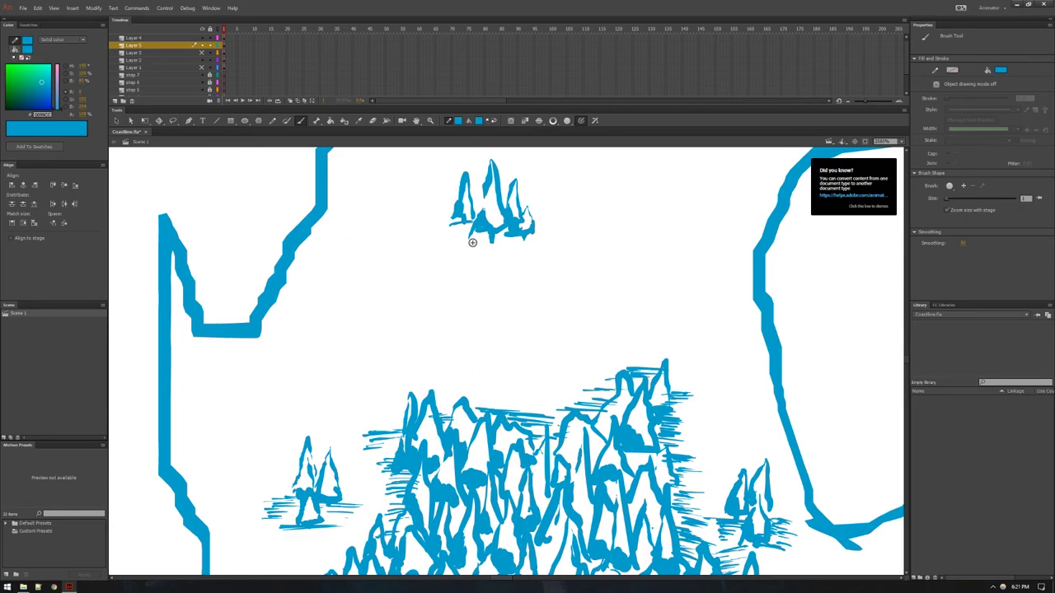
{"action": "mouse_move", "coordinate": [473, 224]}
{"action": "left_mouse_down"}
{"action": "mouse_move", "coordinate": [435, 219]}
{"action": "mouse_move", "coordinate": [483, 240]}
{"action": "mouse_move", "coordinate": [578, 229]}
{"action": "mouse_move", "coordinate": [537, 218]}
{"action": "left_mouse_up"}
{"action": "mouse_move", "coordinate": [533, 211]}
{"action": "left_mouse_down"}
{"action": "mouse_move", "coordinate": [560, 215]}
{"action": "mouse_move", "coordinate": [434, 239]}
{"action": "left_mouse_up"}
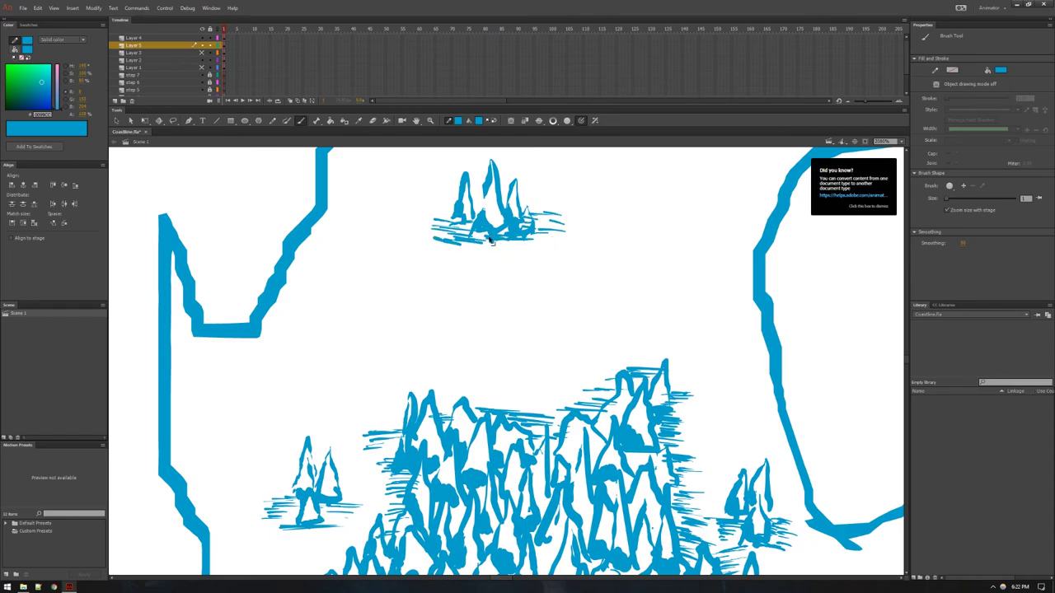
{"action": "scroll", "coordinate": [528, 288], "scroll_direction": "down", "scroll_amount": 5}
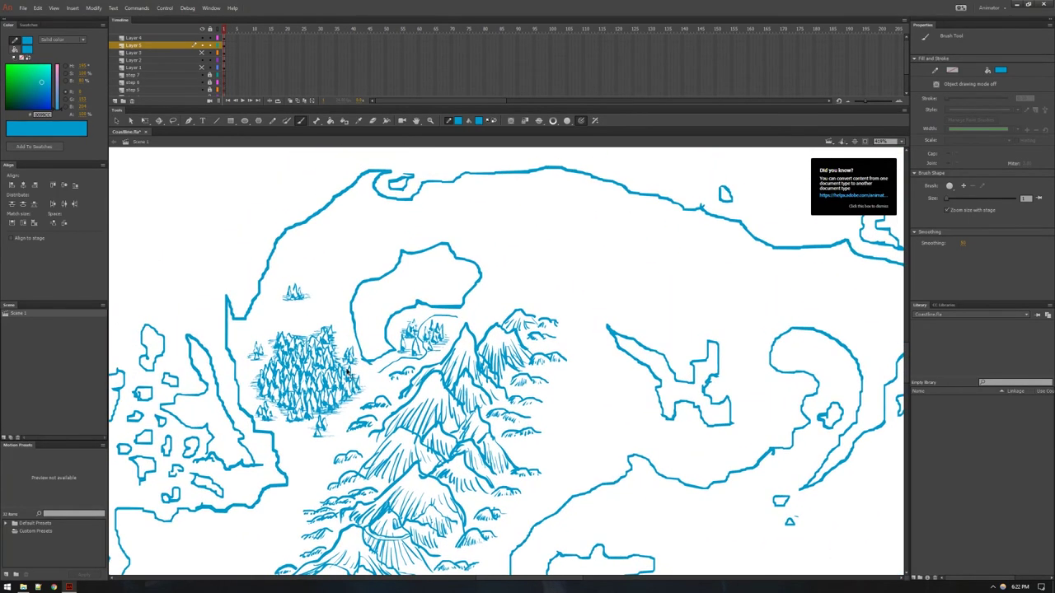
{"action": "scroll", "coordinate": [347, 371], "scroll_direction": "up", "scroll_amount": 1}
{"action": "scroll", "coordinate": [453, 420], "scroll_direction": "up", "scroll_amount": 2}
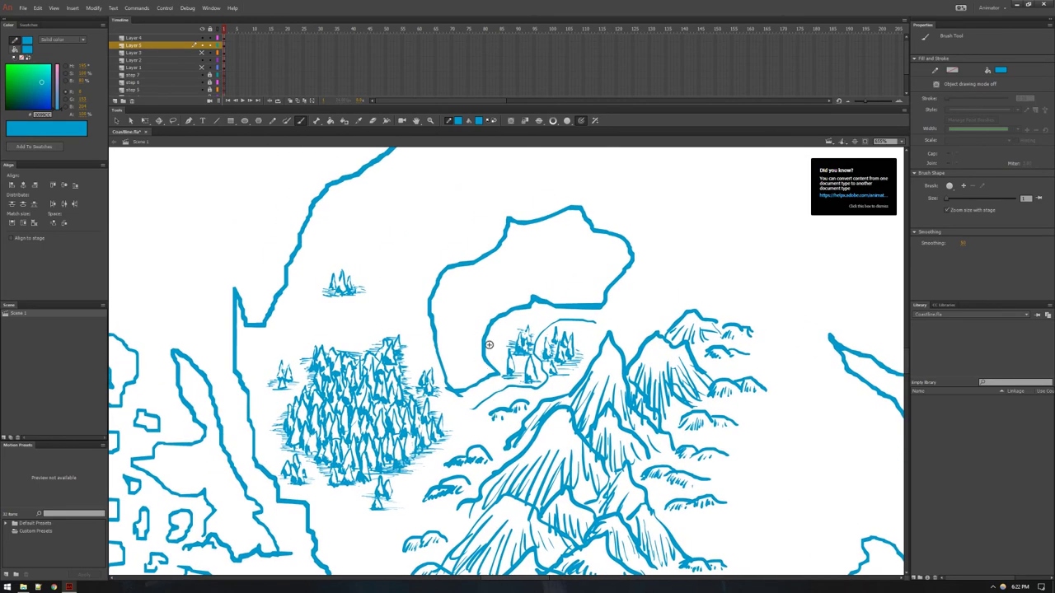
{"action": "left_click_drag", "start_coordinate": [497, 370], "coordinate": [449, 313]}
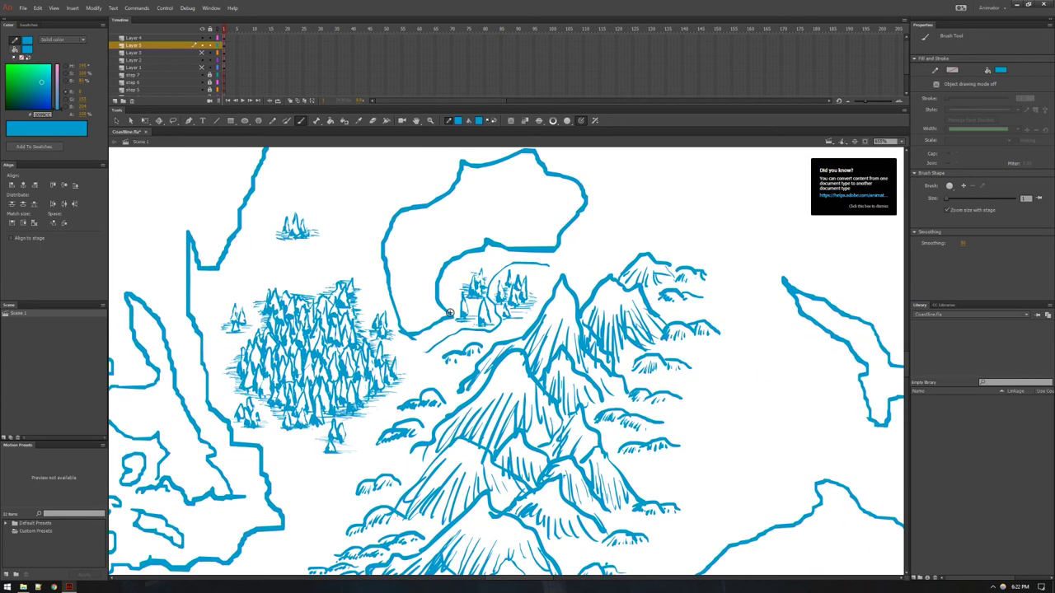
{"action": "left_click_drag", "start_coordinate": [384, 408], "coordinate": [399, 449]}
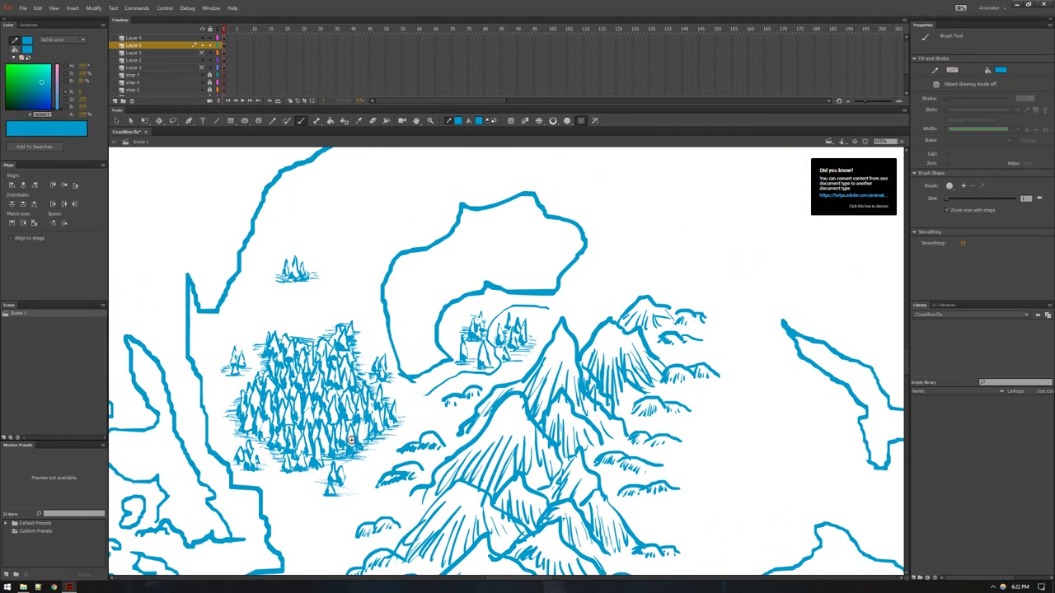